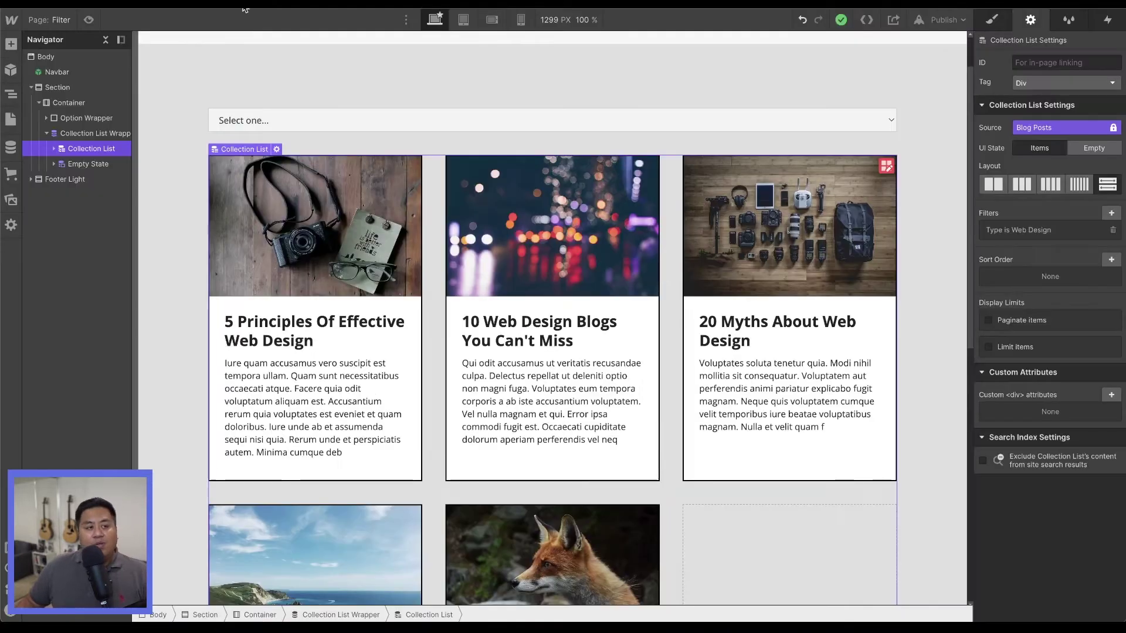
Review the Blog Posts Type field's four options, cancel without changes, and show the Pages list
click(12, 148)
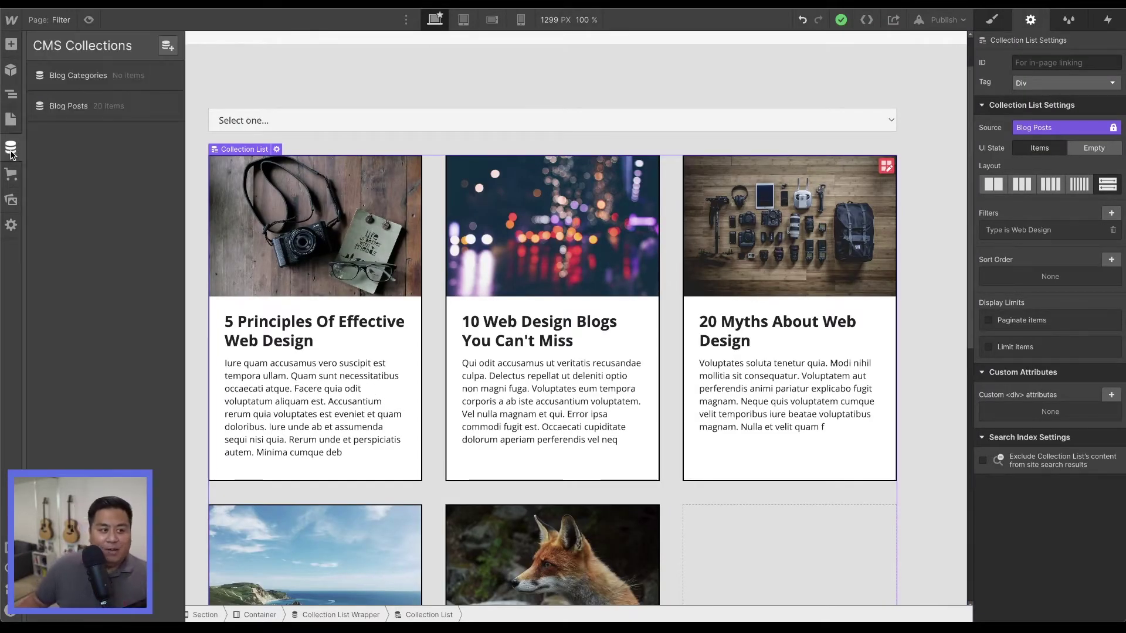
click(172, 107)
scroll(268, 411, down, 1)
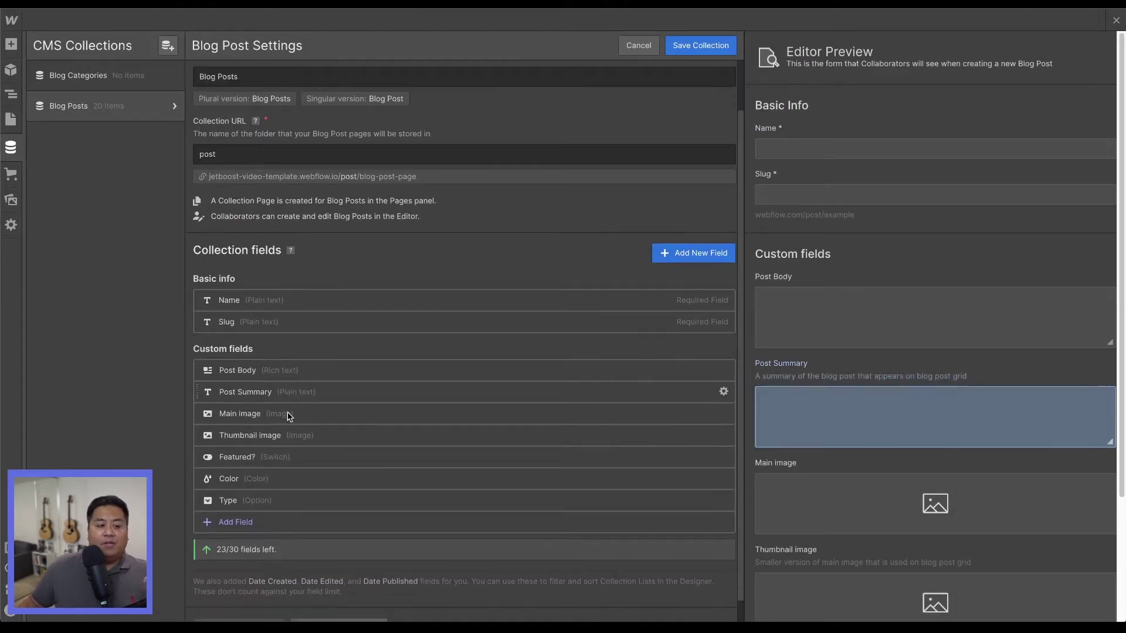
click(269, 502)
scroll(268, 502, down, 5)
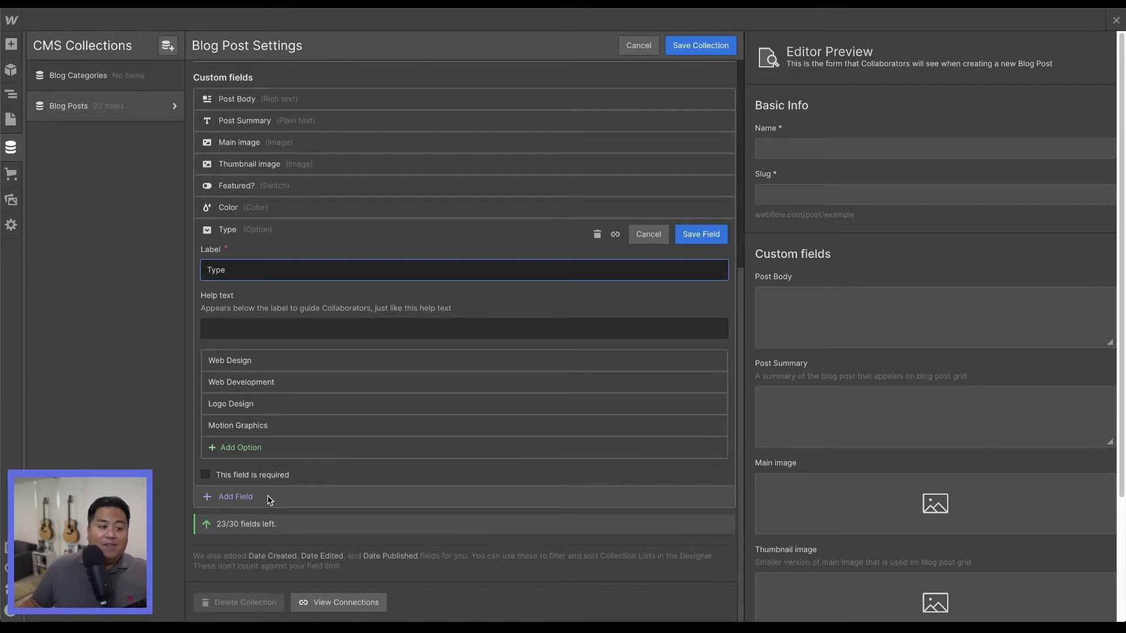
scroll(1056, 434, down, 3)
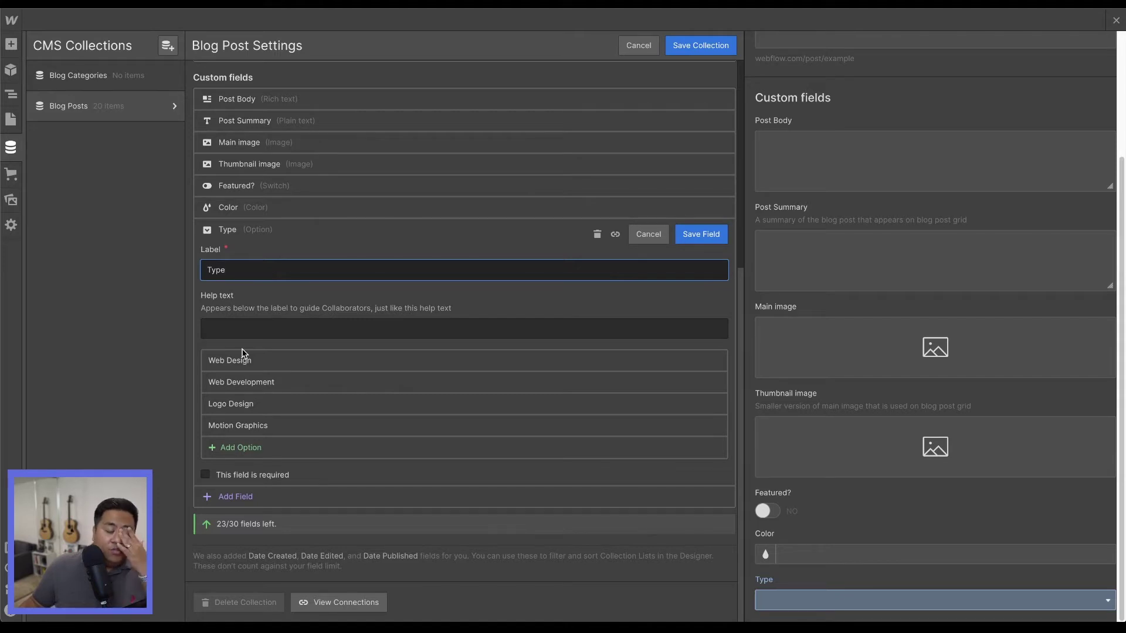
click(647, 237)
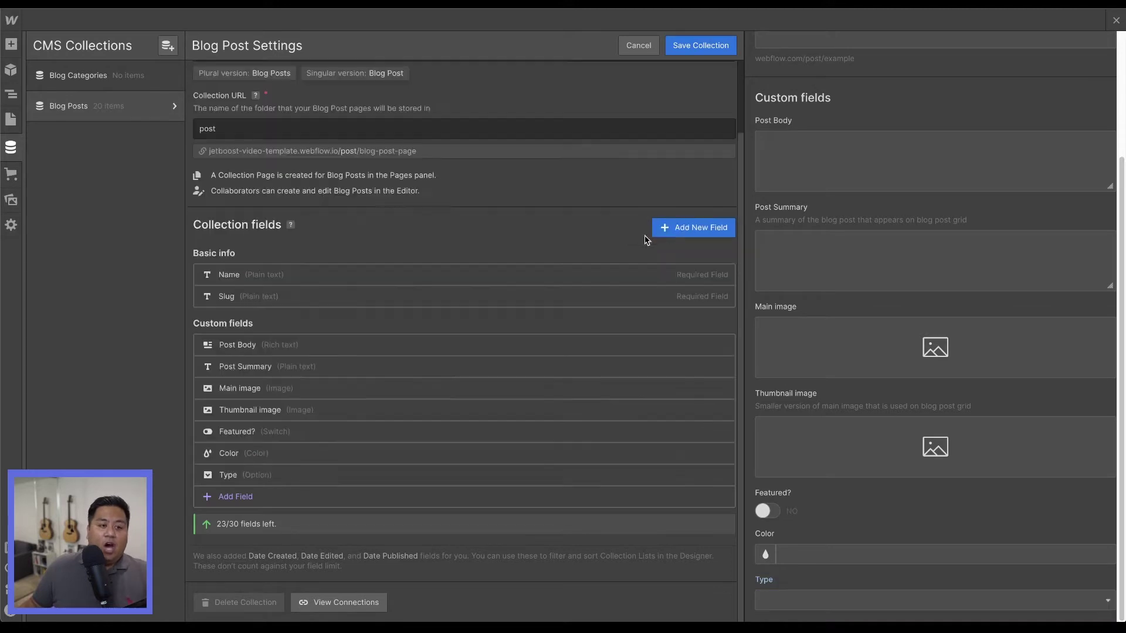
click(11, 123)
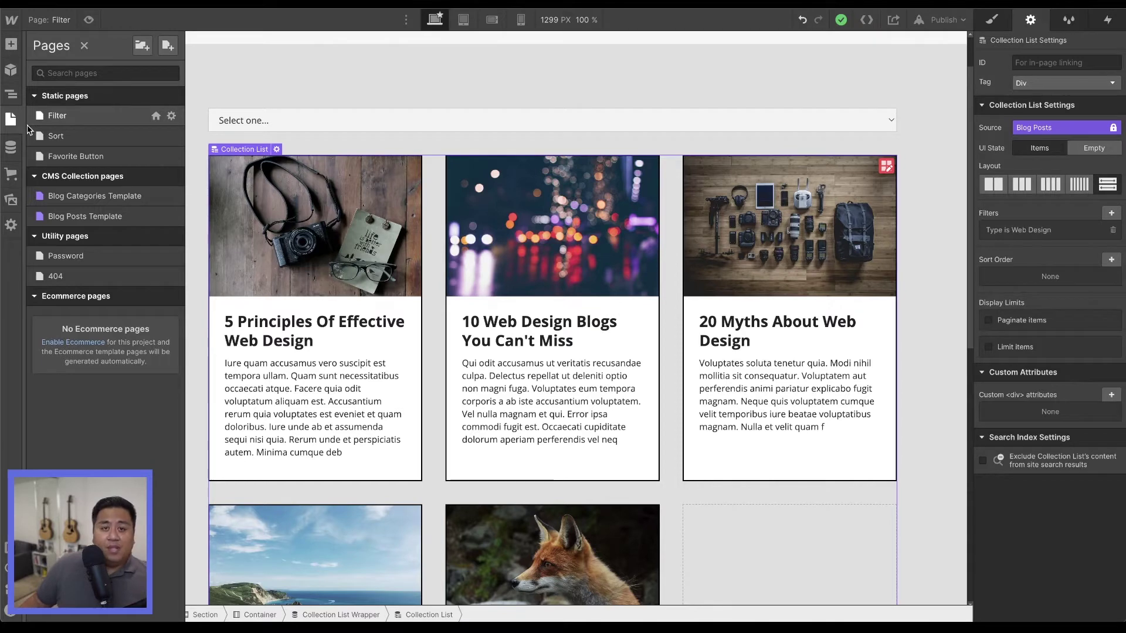
click(1112, 230)
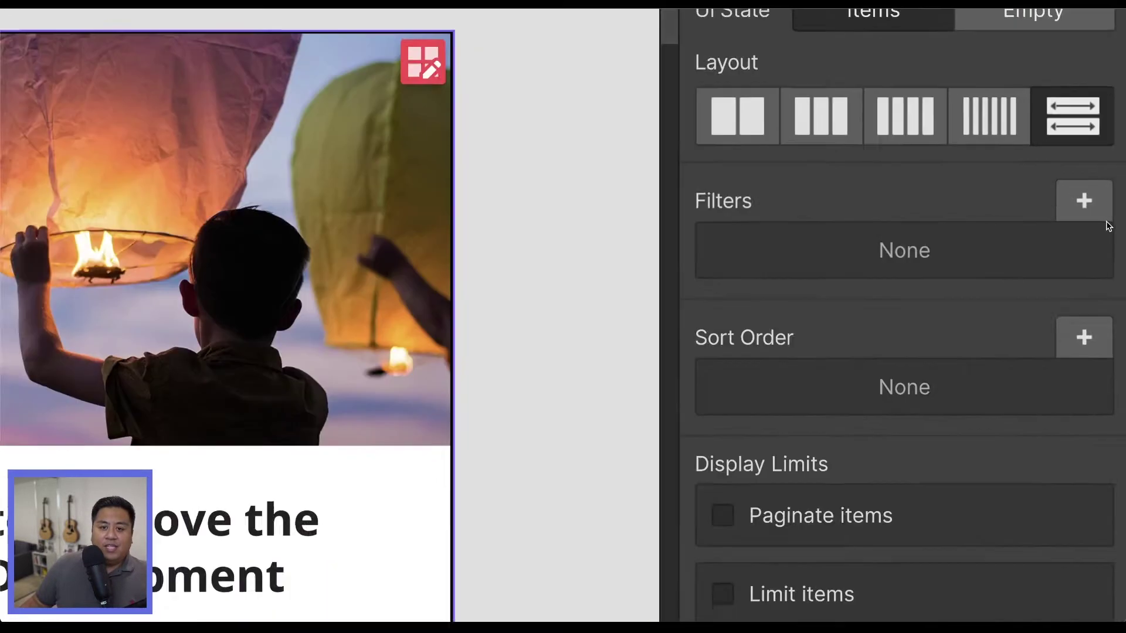
click(1086, 202)
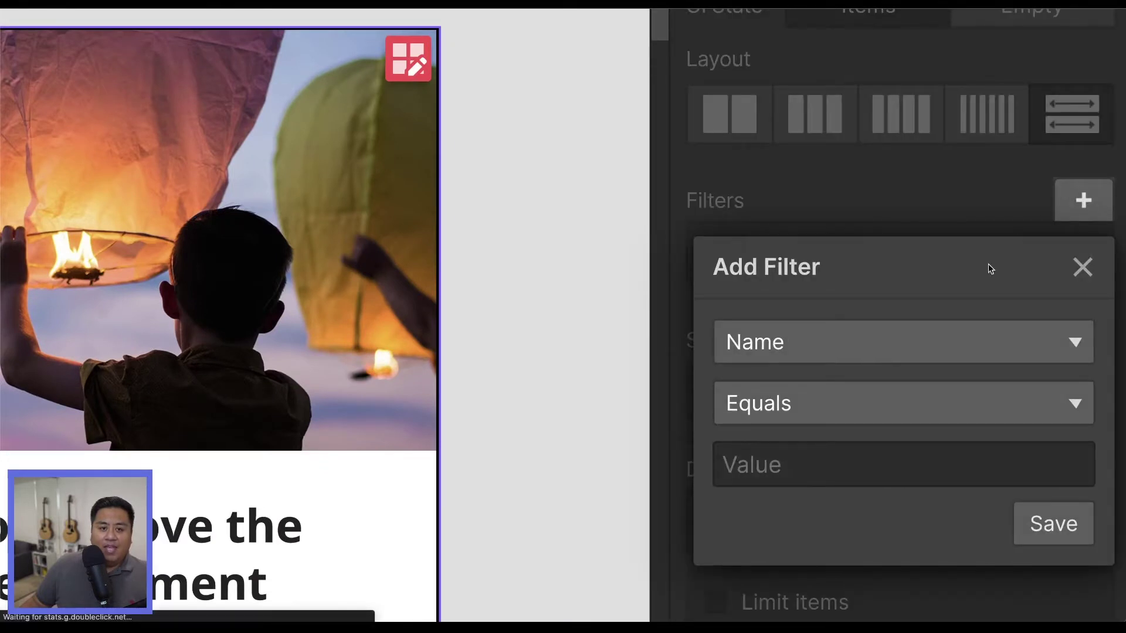
click(938, 337)
scroll(867, 451, down, 3)
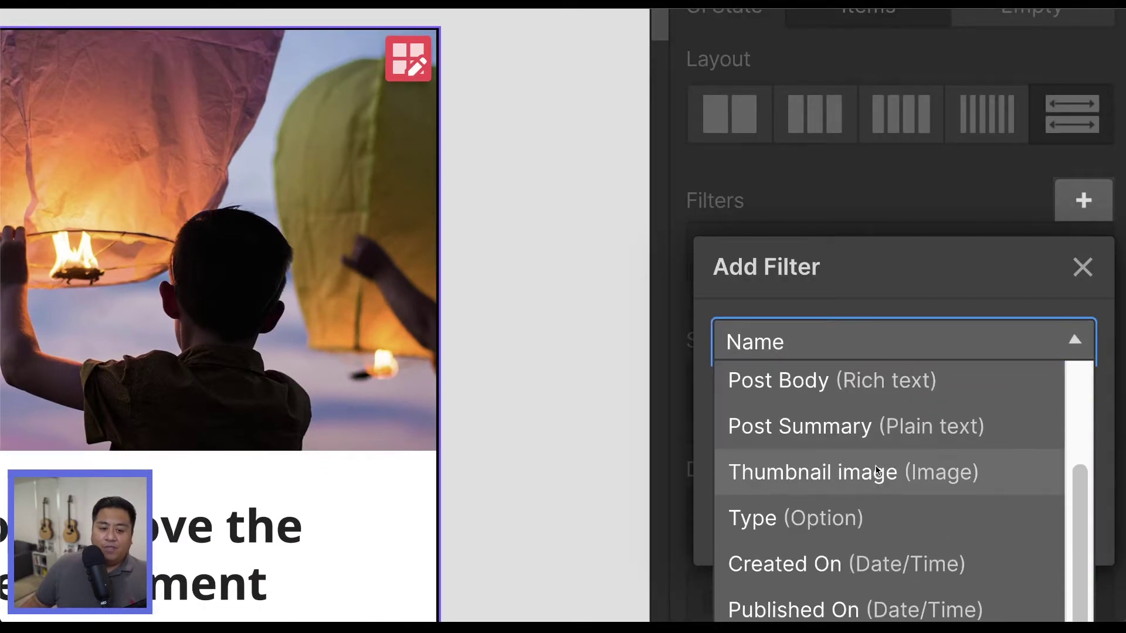
click(845, 523)
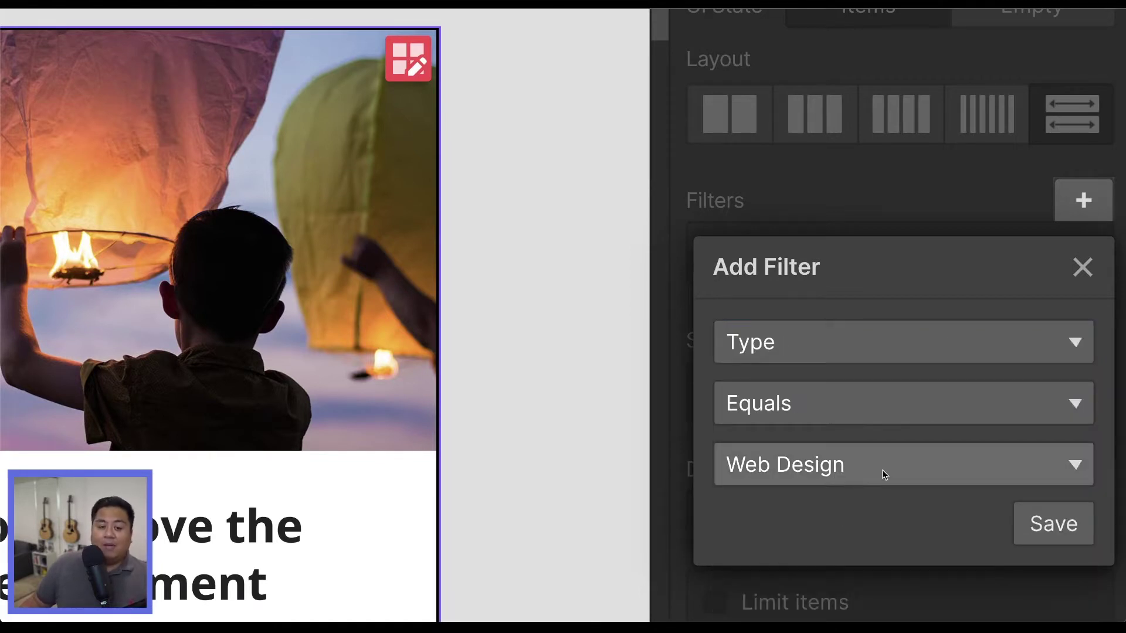
click(1029, 525)
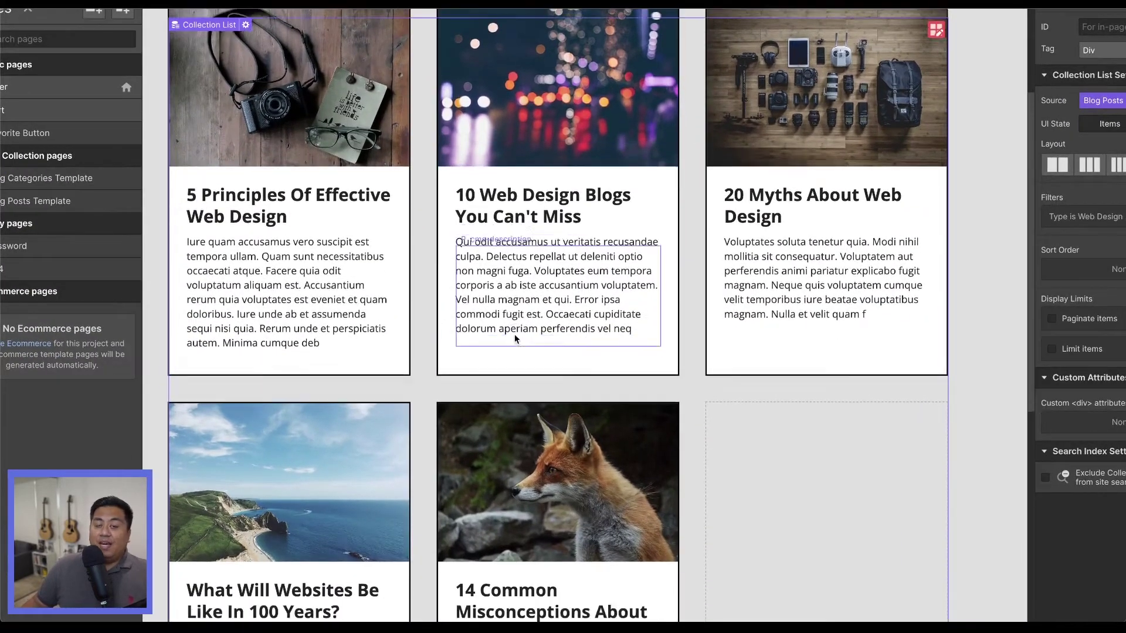
scroll(515, 335, up, 4)
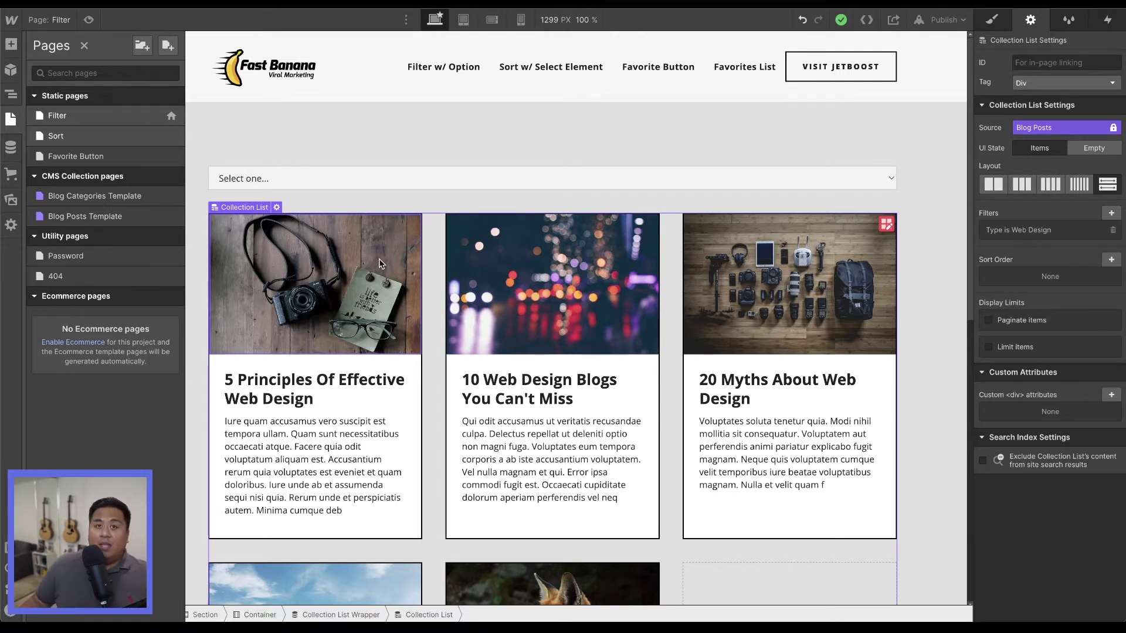
Select the 'Select one' dropdown element on the Filter page canvas
click(388, 177)
key(z)
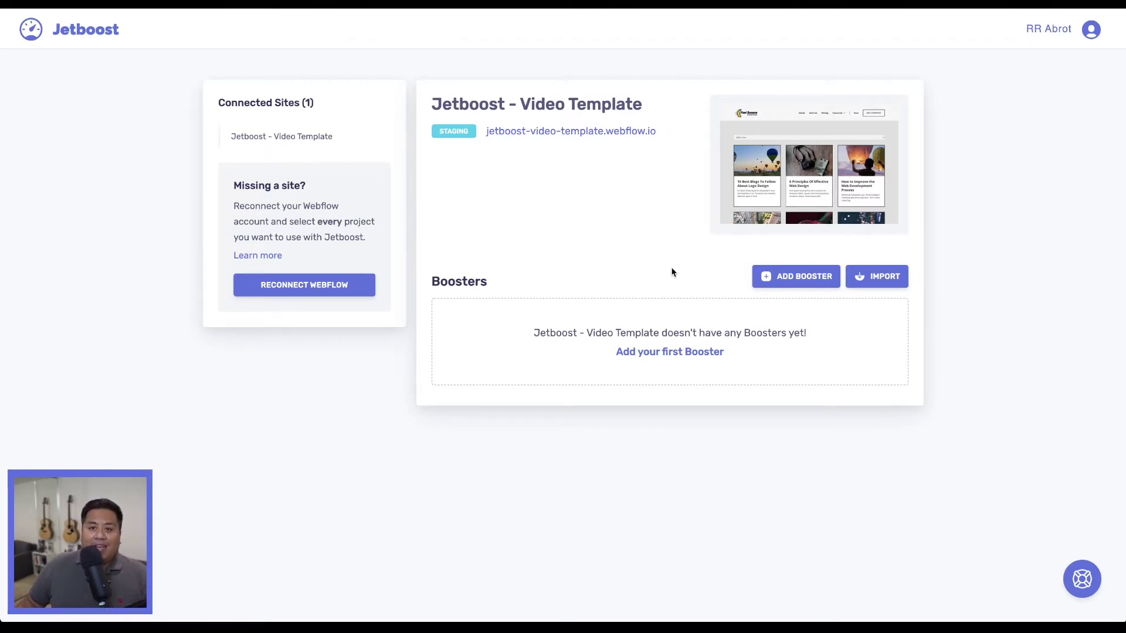
Add a new Dynamic List Filters booster to the Jetboost site
click(798, 278)
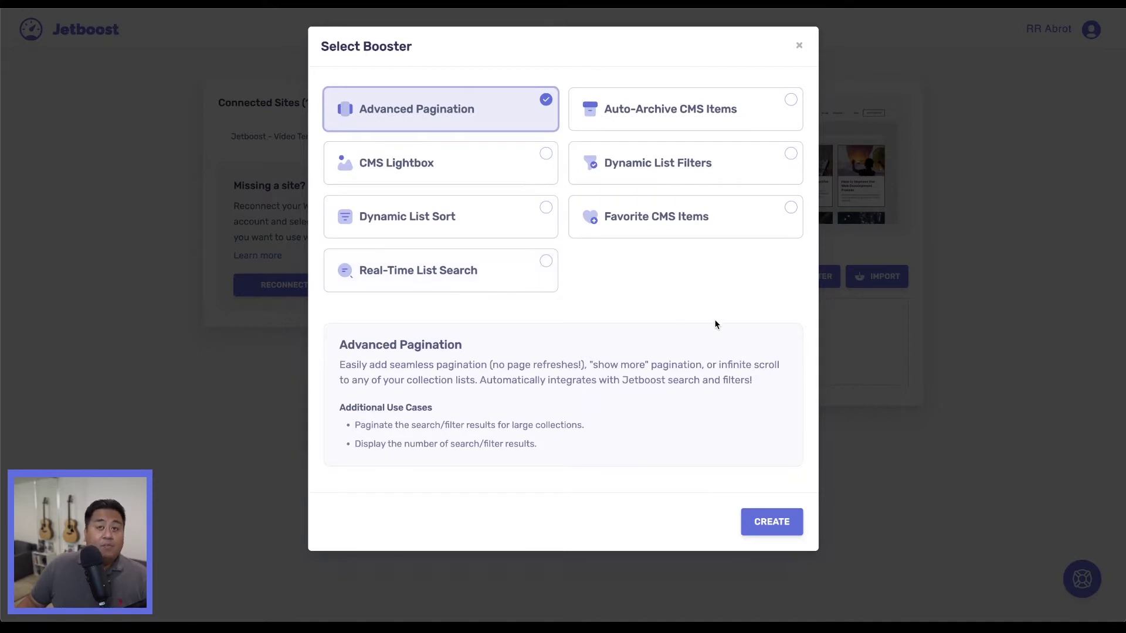
click(685, 172)
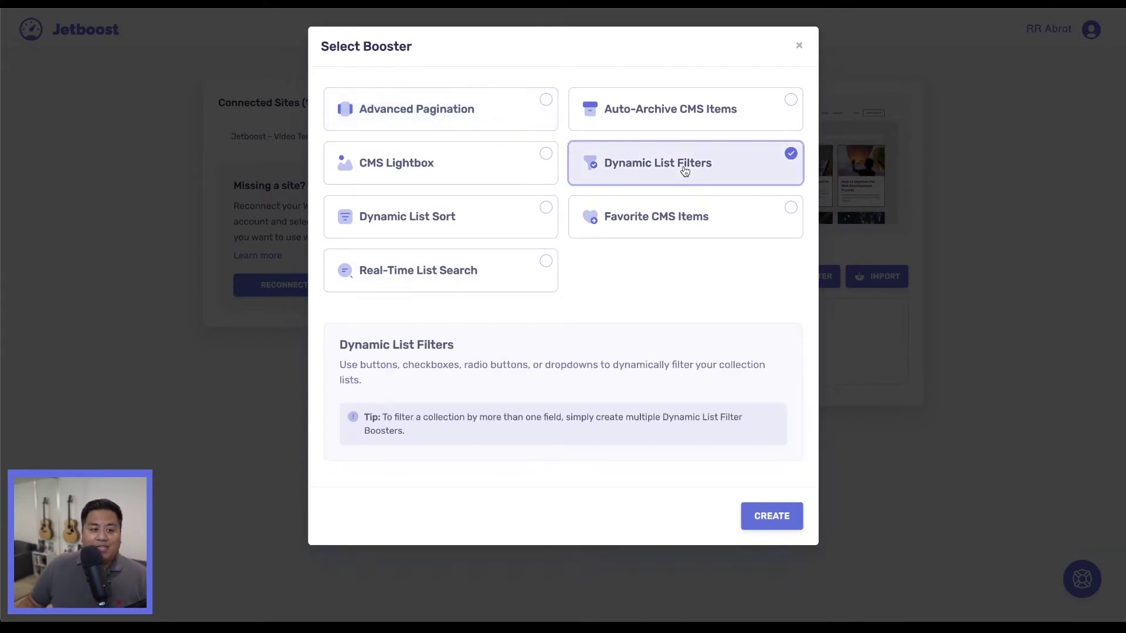
click(770, 520)
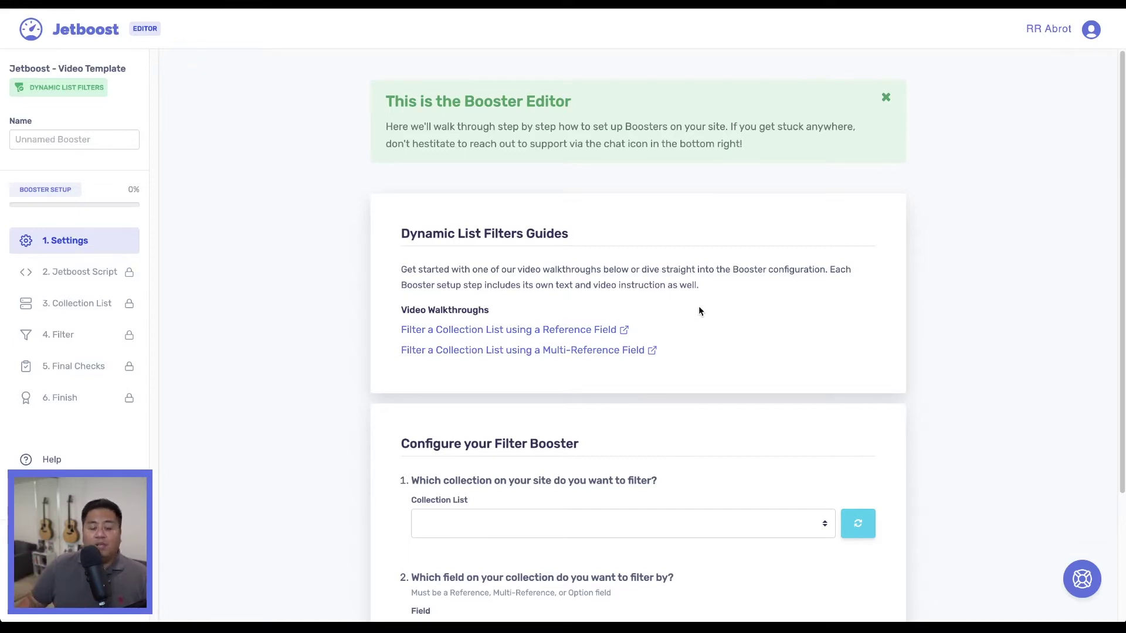
Choose Blog Posts as the booster's collection list and refresh the collections from Webflow
scroll(699, 306, down, 3)
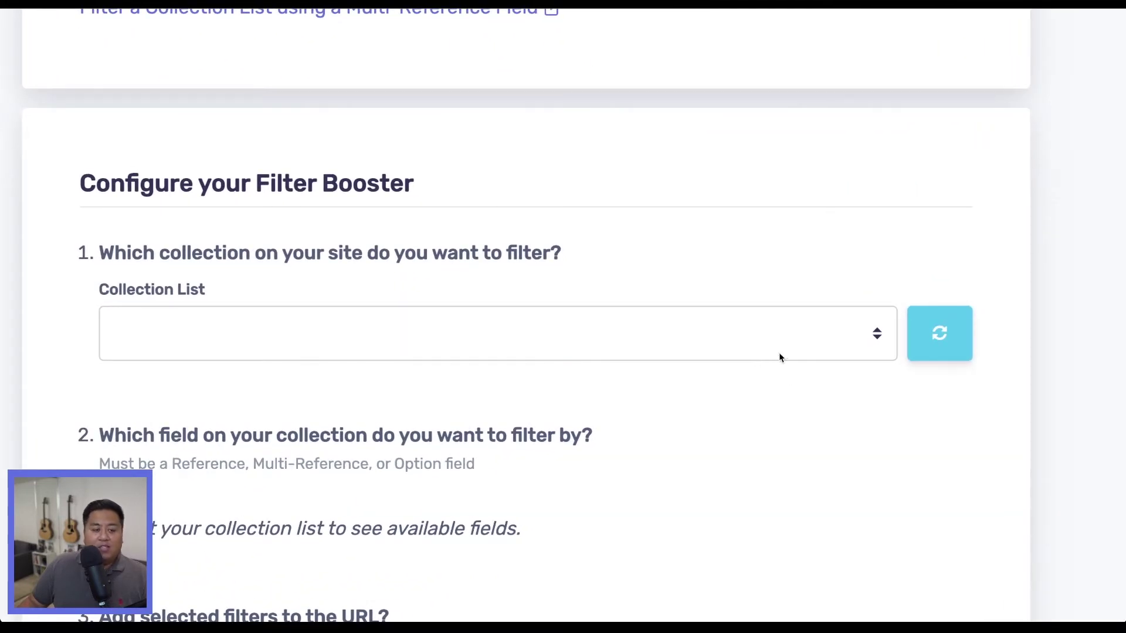
click(779, 352)
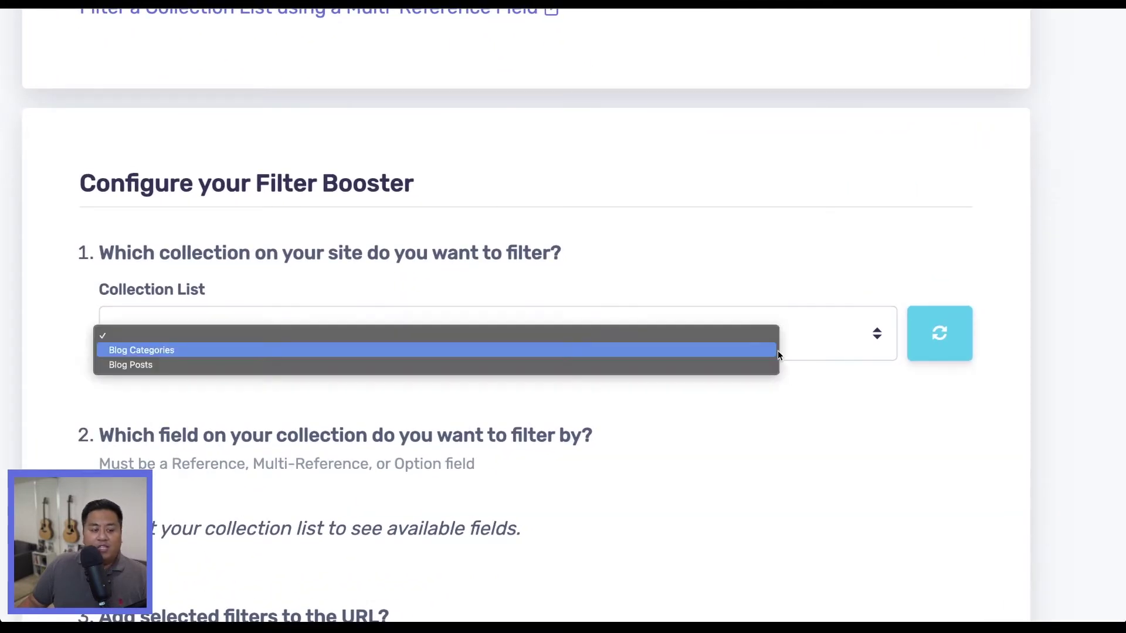
click(244, 363)
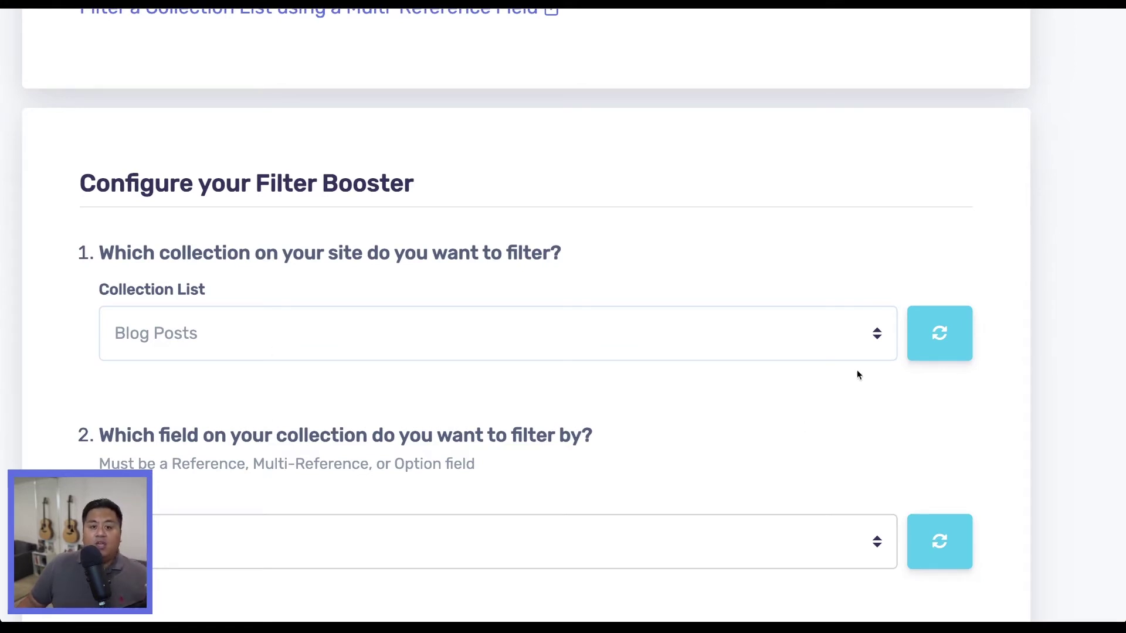
click(947, 343)
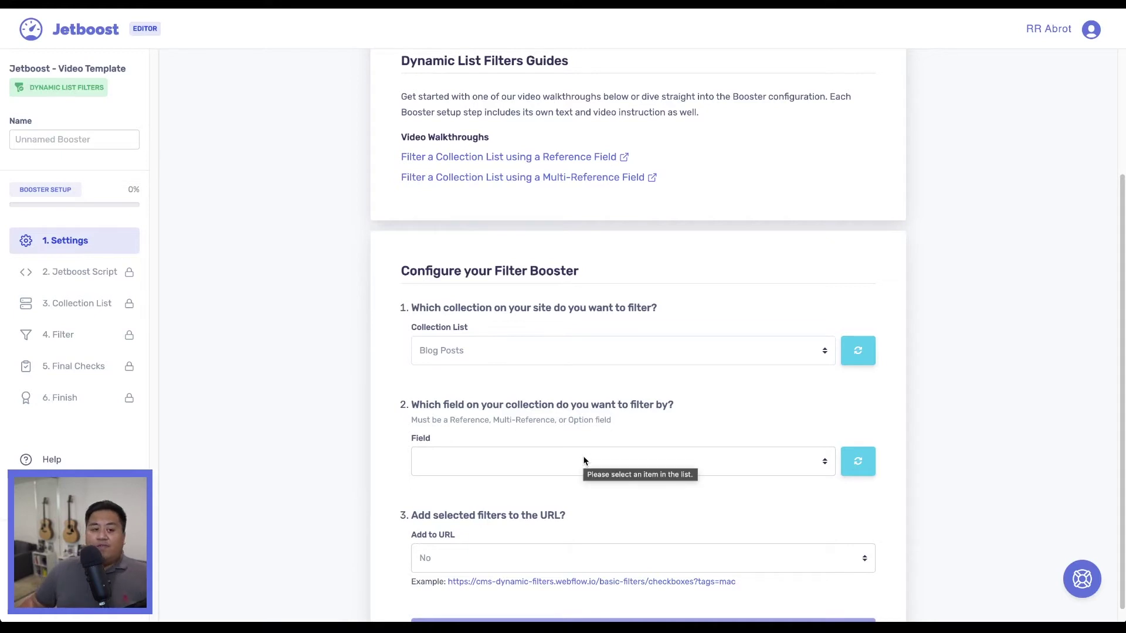
Filter Blog Posts by the Type field and set Allow Multiple Selections to No
click(584, 458)
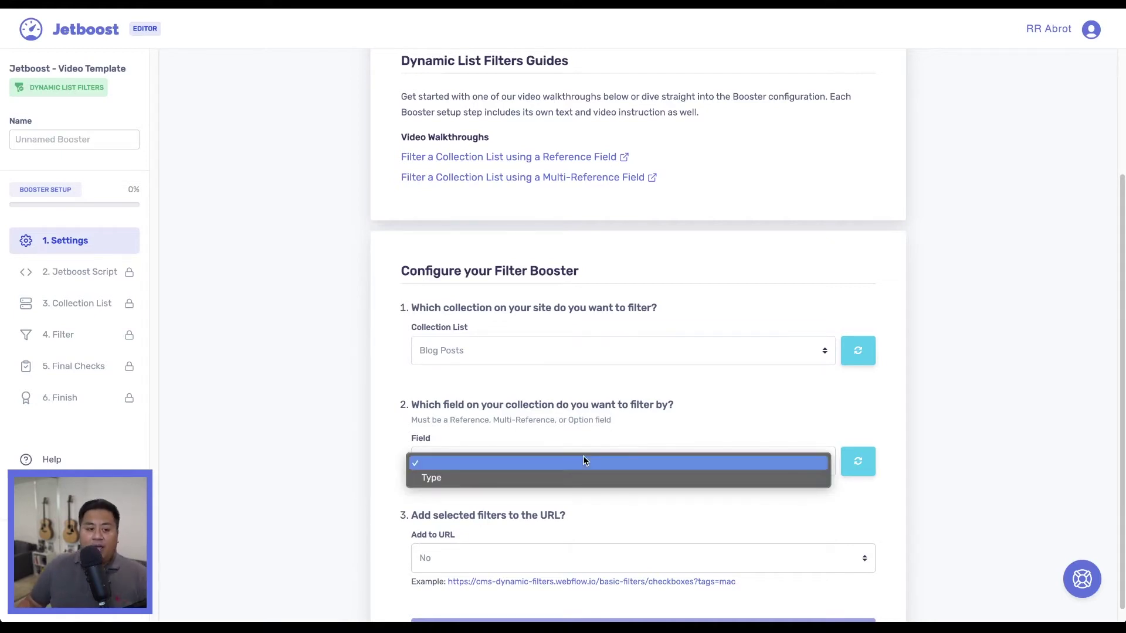
click(491, 479)
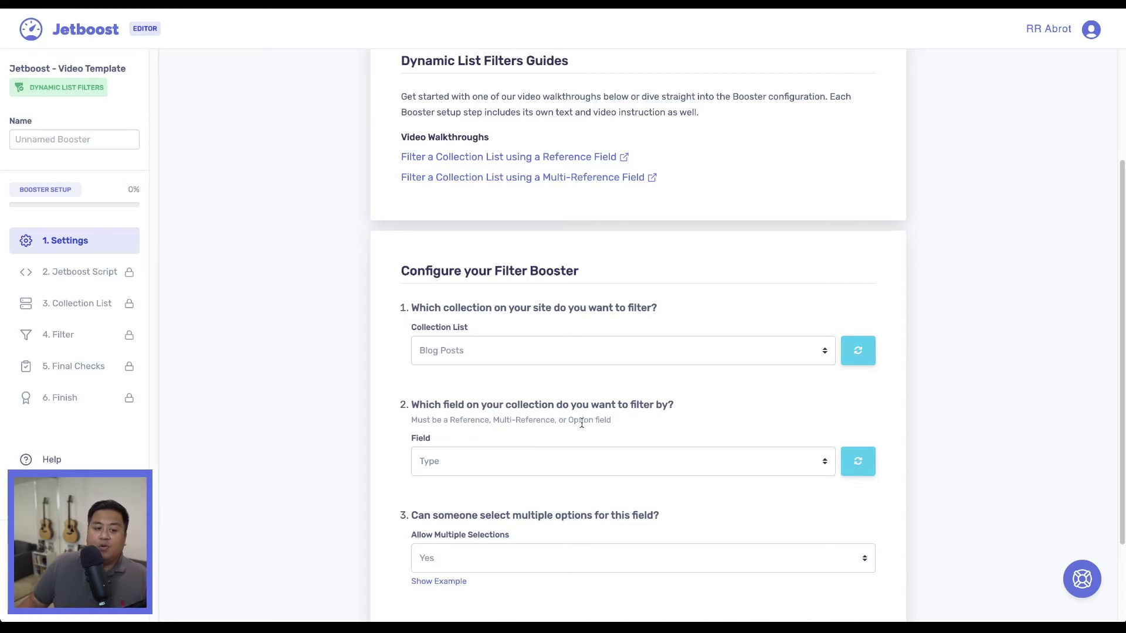
scroll(405, 519, down, 3)
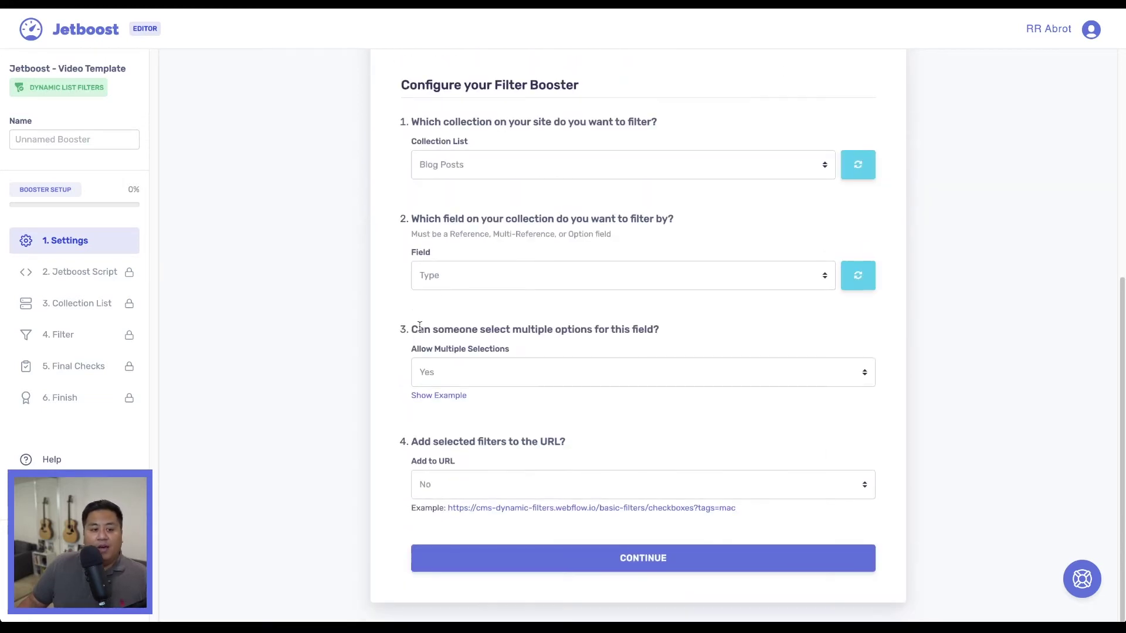
click(454, 376)
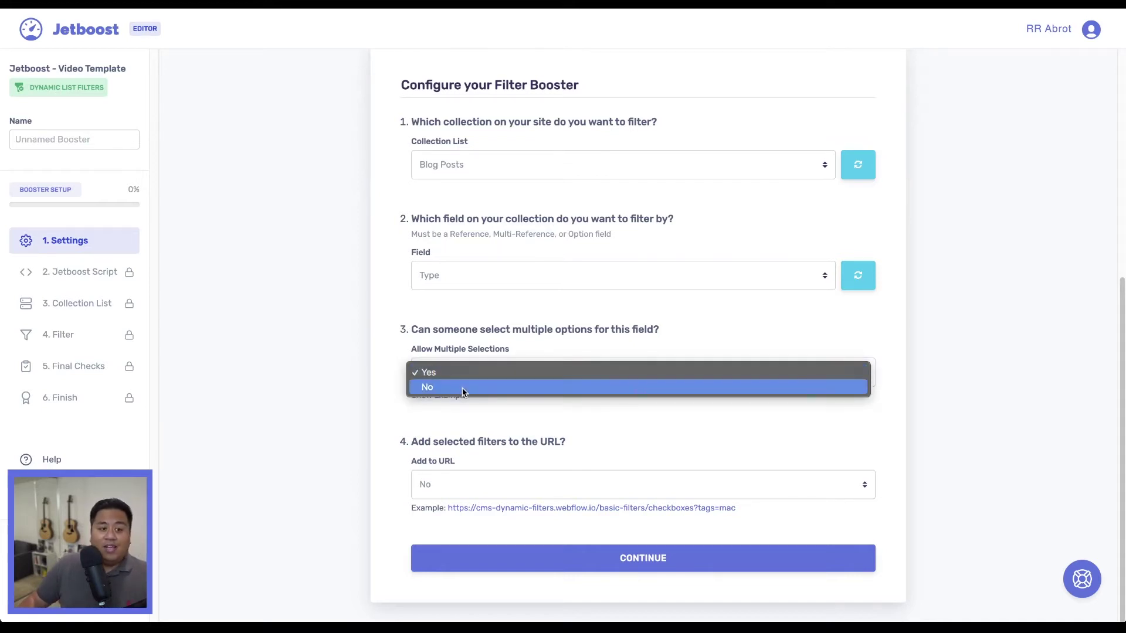
click(462, 388)
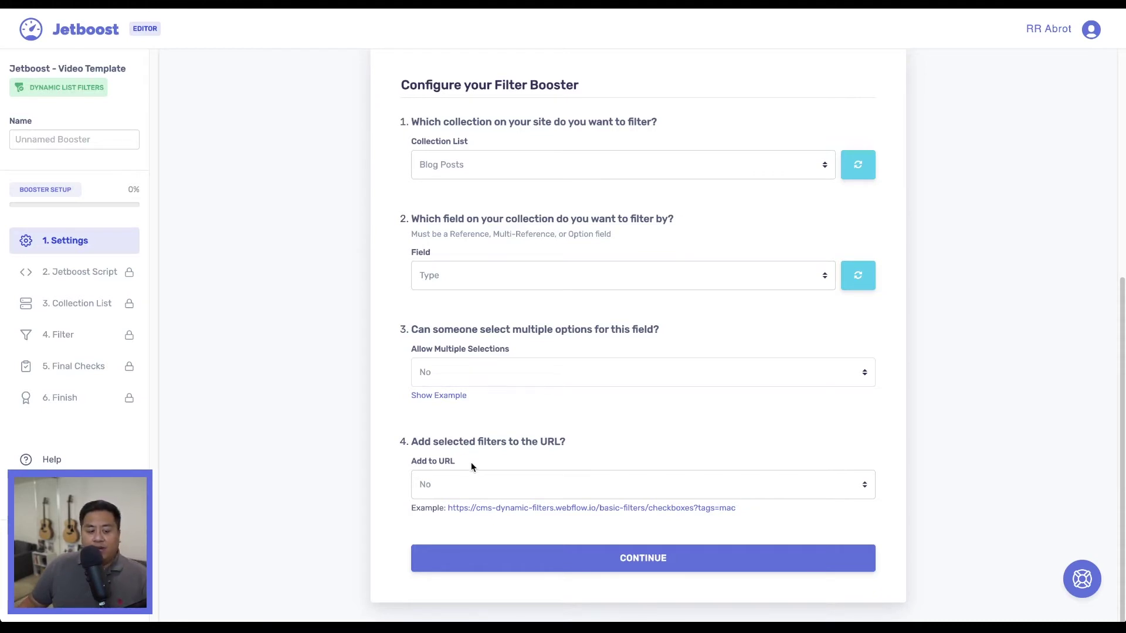
Save the filter settings and copy the Jetboost script code
click(510, 556)
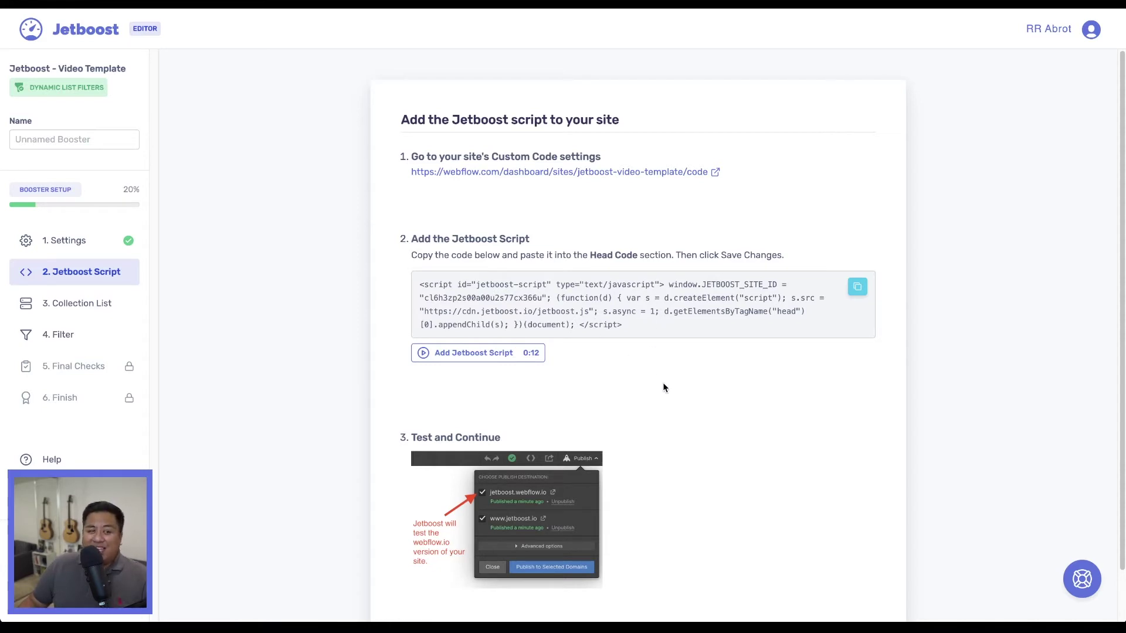
scroll(702, 385, down, 2)
scroll(701, 385, up, 2)
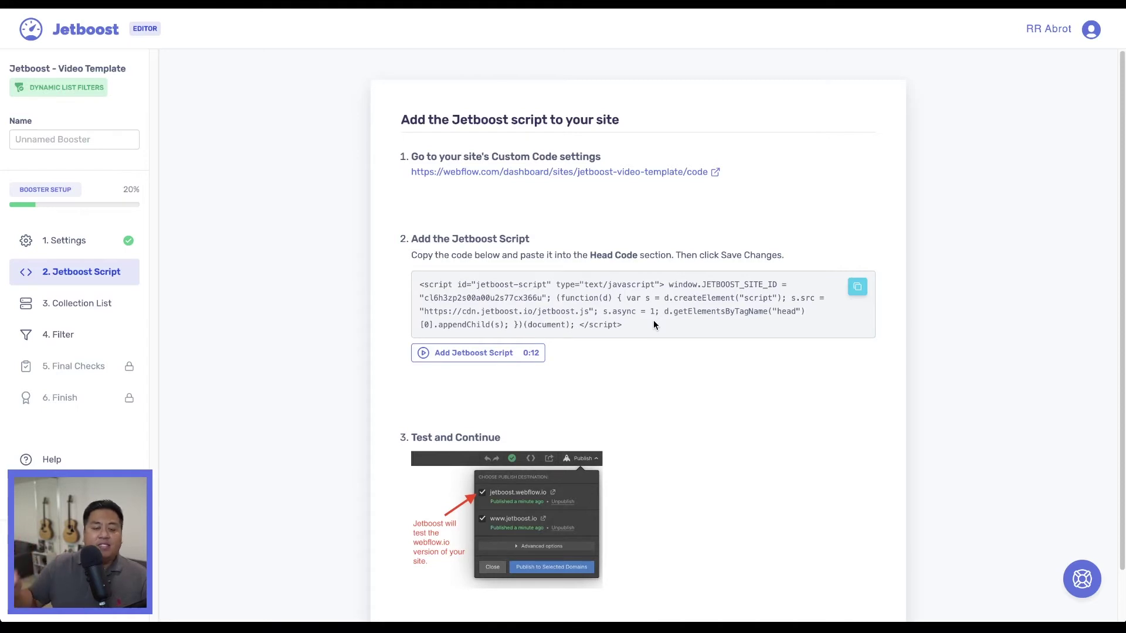
click(857, 286)
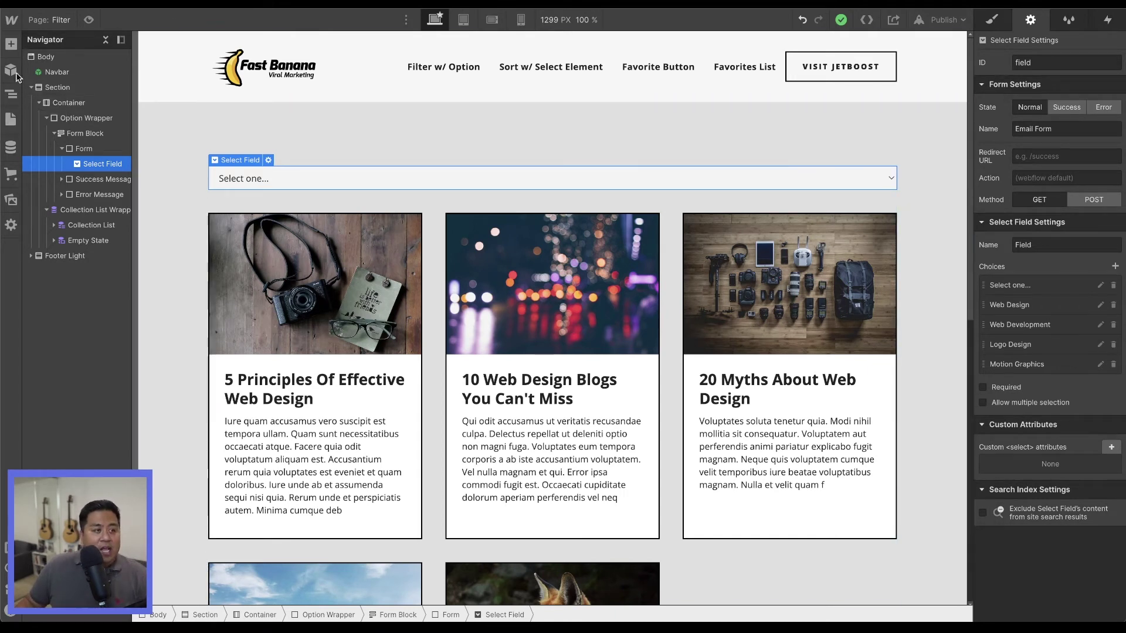
Paste the Jetboost script into the site's Custom Code Head Code and save
mouse_move(11, 22)
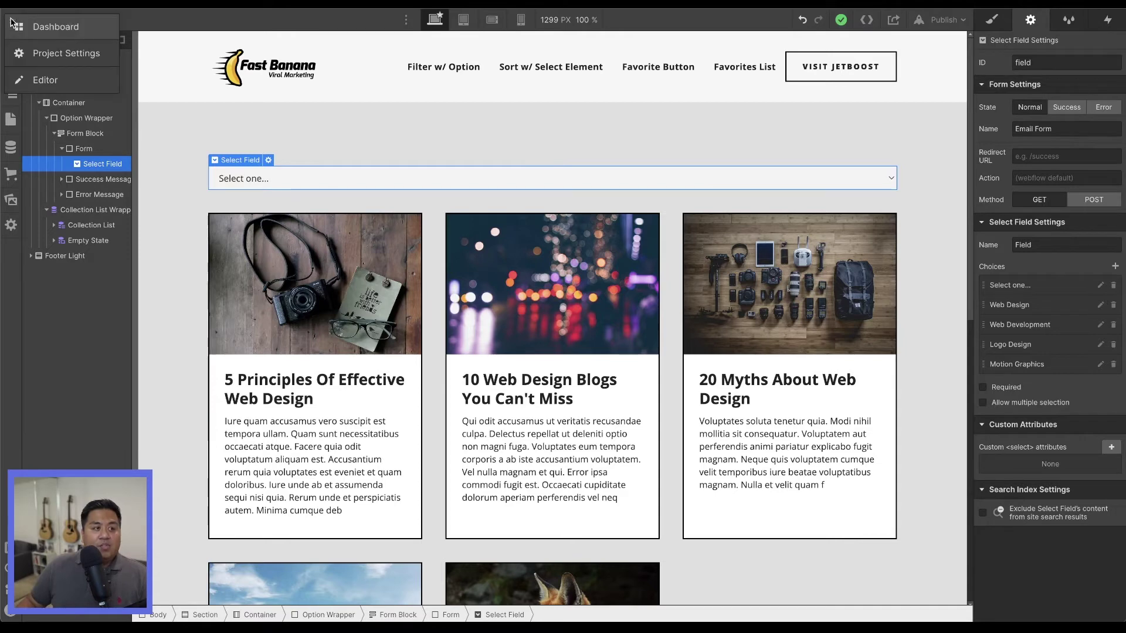
click(37, 50)
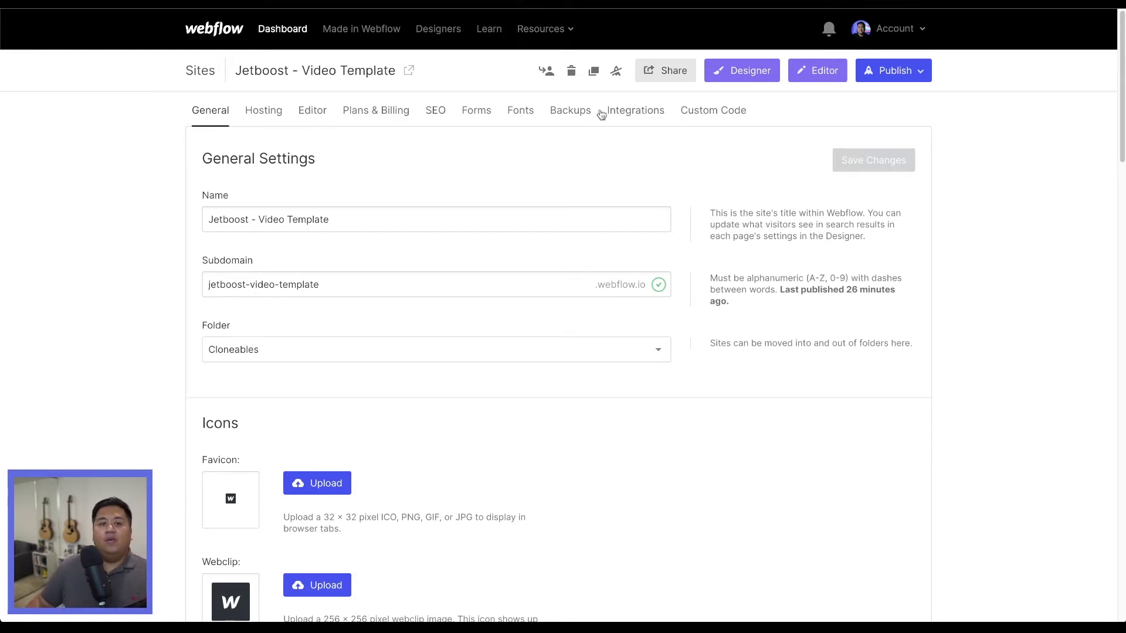
click(700, 113)
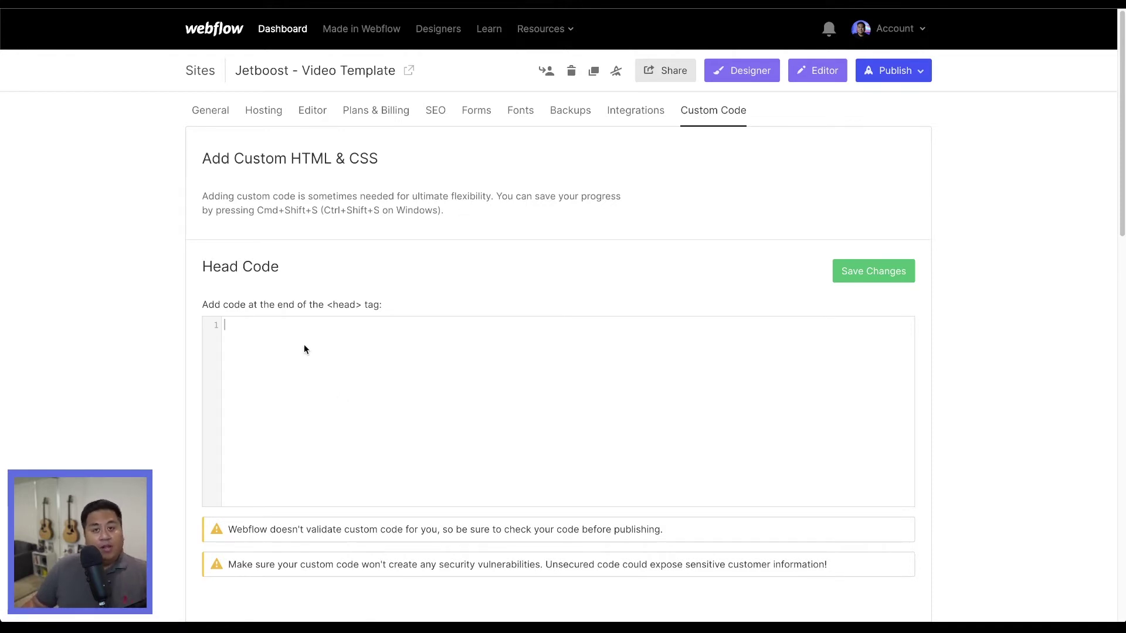
key(ctrl+v)
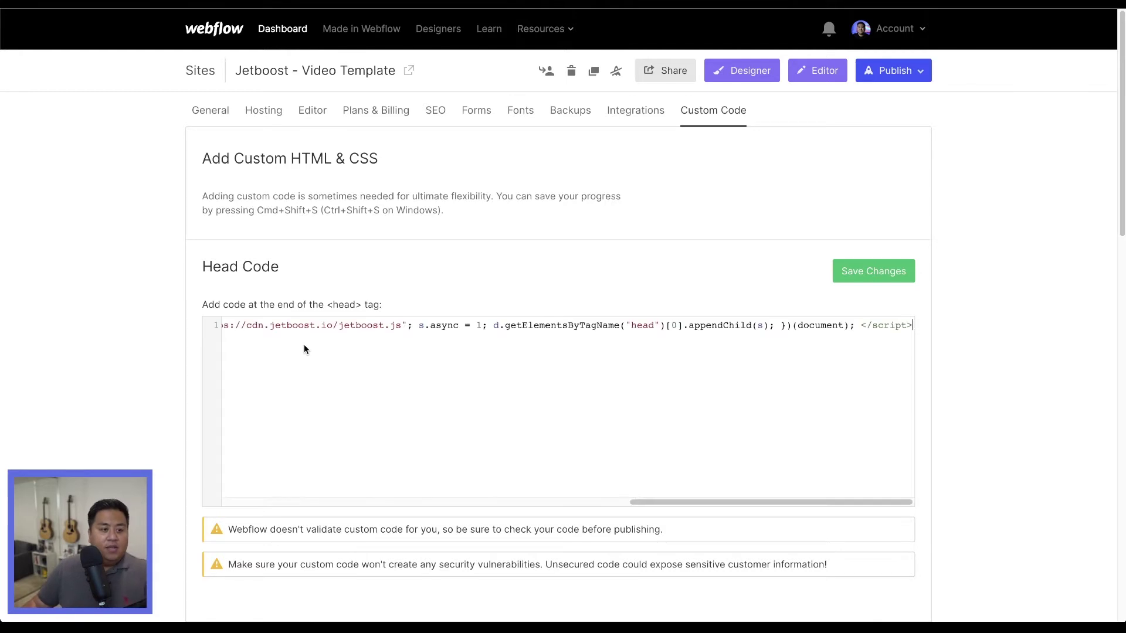
click(871, 277)
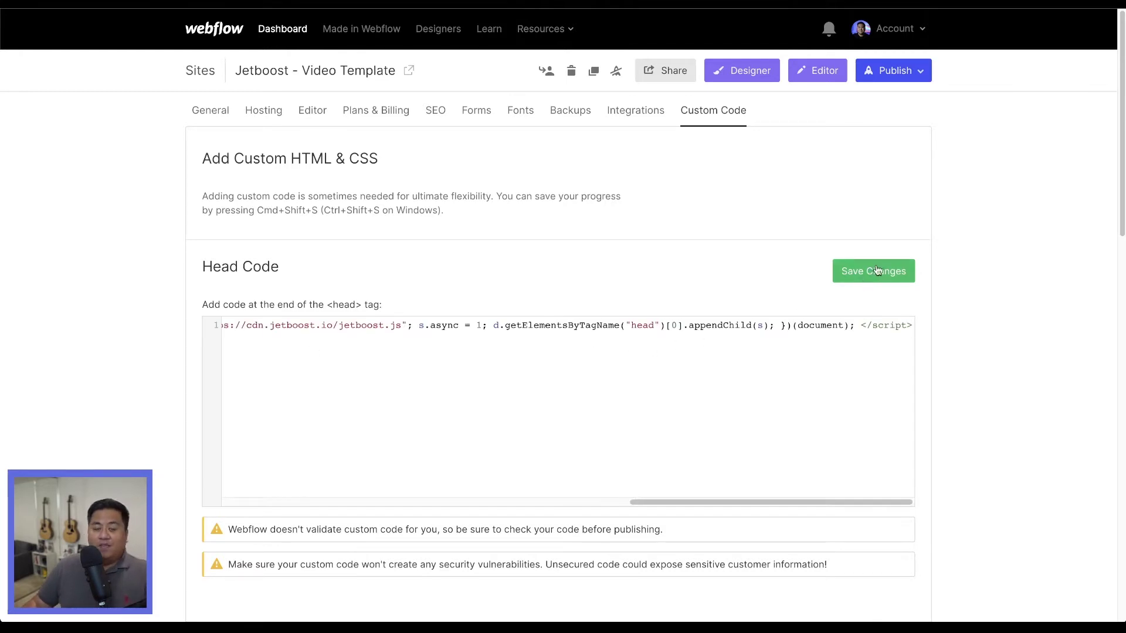
Publish the site to its webflow.io staging domain
click(887, 71)
click(832, 206)
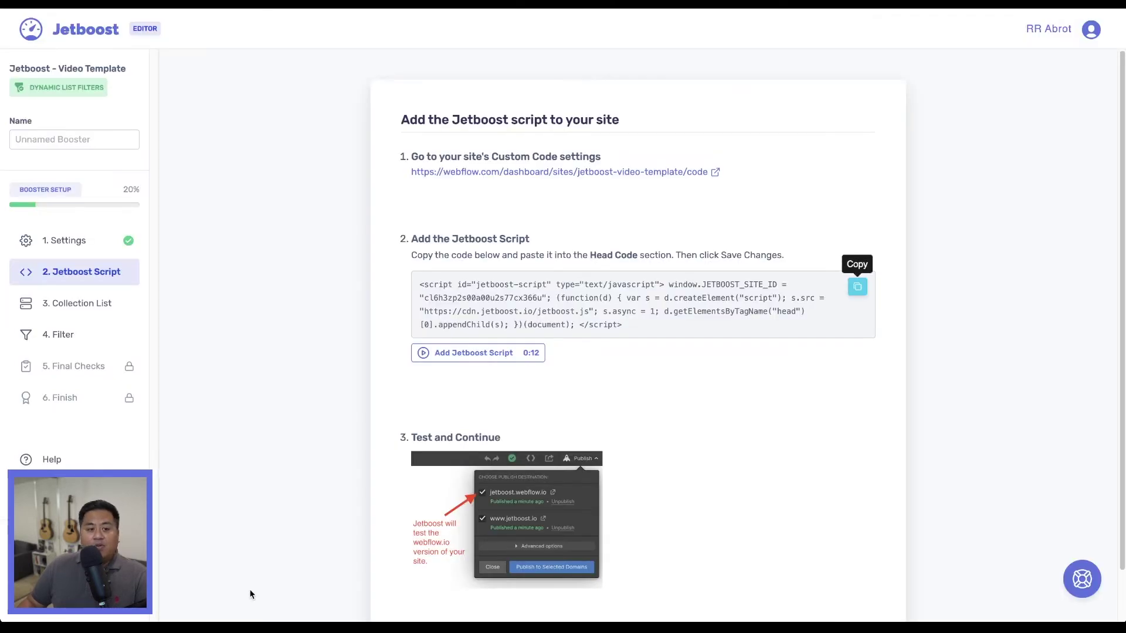
scroll(335, 448, down, 2)
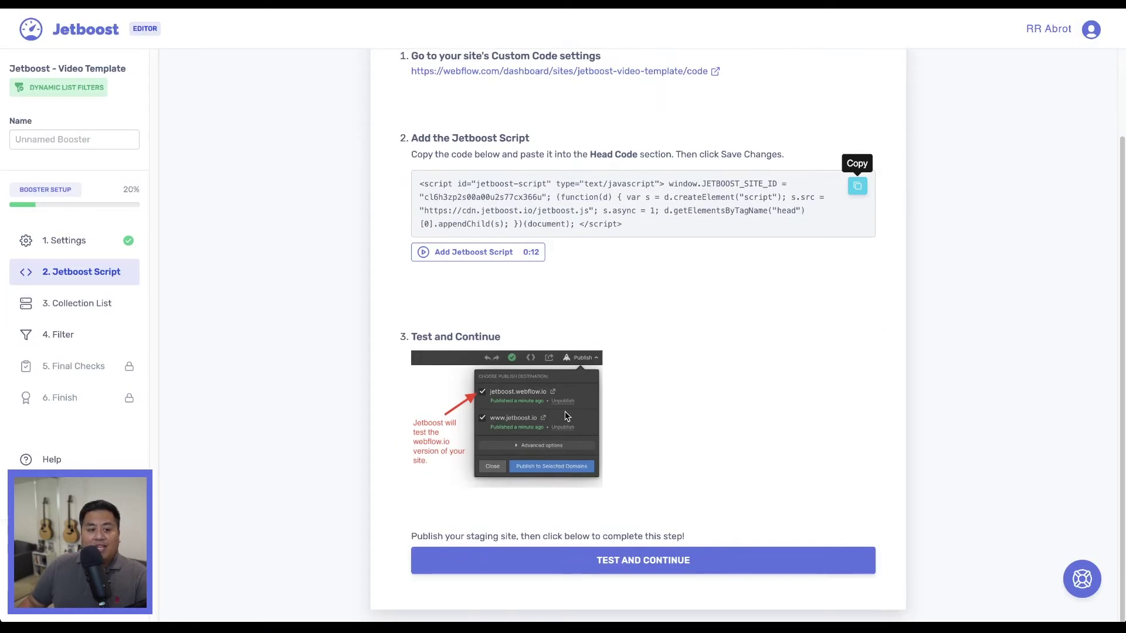
Verify the script install and copy the jetboost-list-wrapper-4x64 class name
click(628, 560)
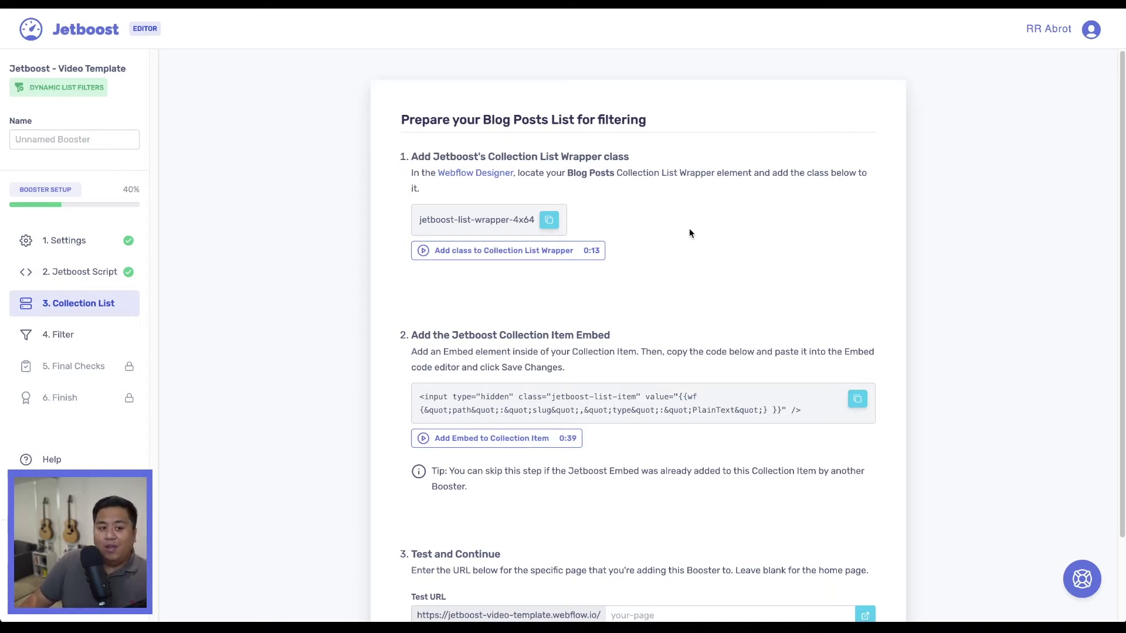
click(549, 227)
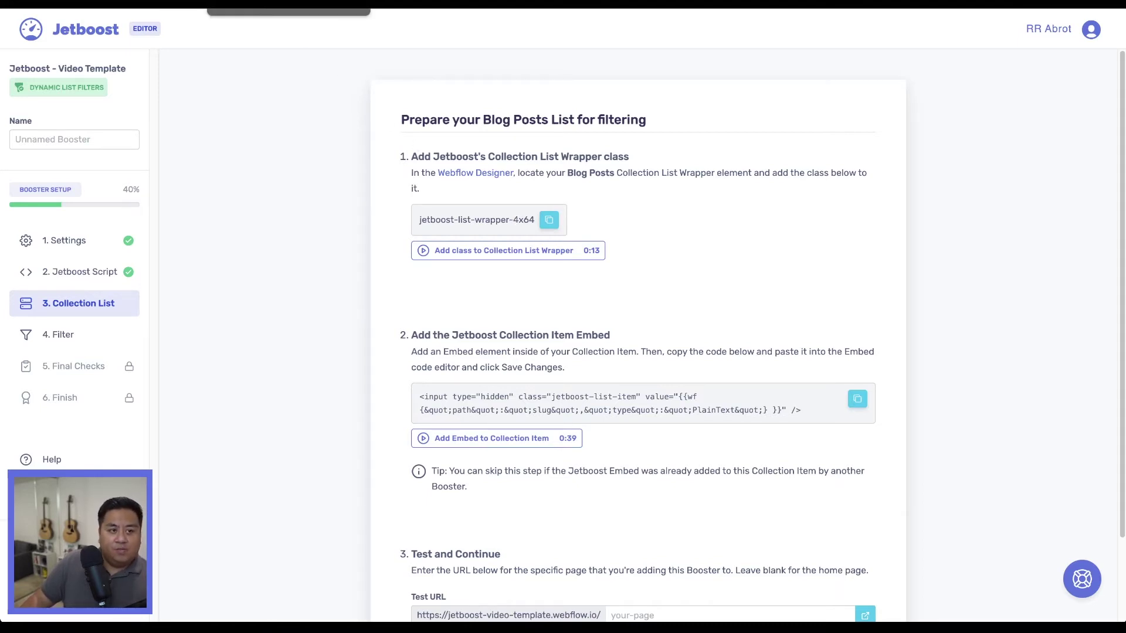
key(ctrl+Tab)
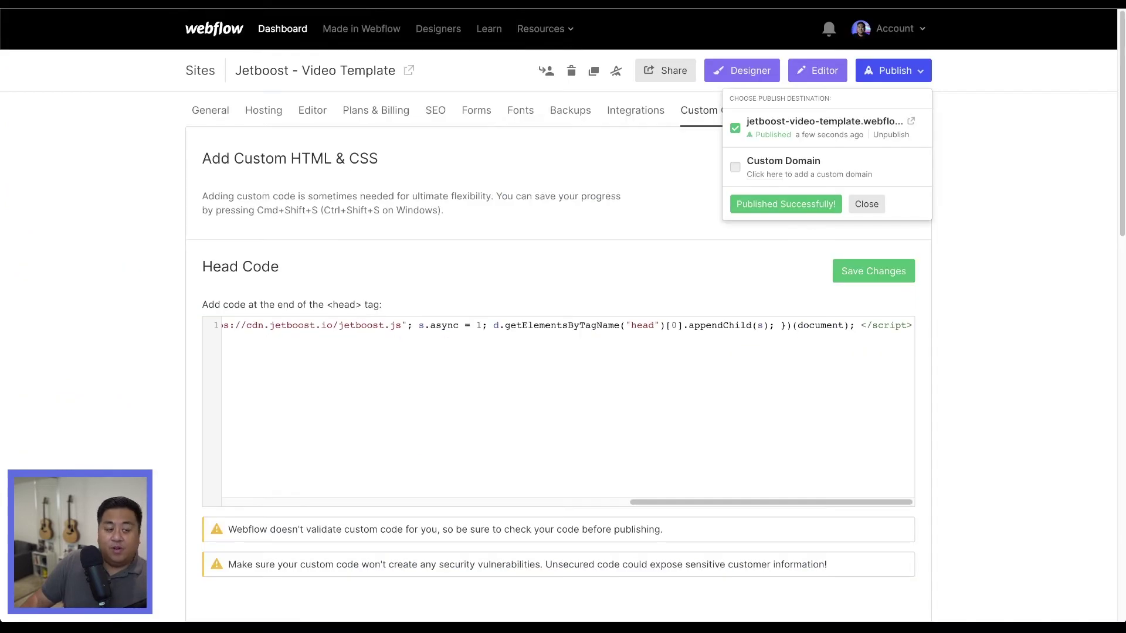
In the Designer, add the class jetboost-list-wrapper-4x64 to the blog posts Collection List Wrapper
click(767, 80)
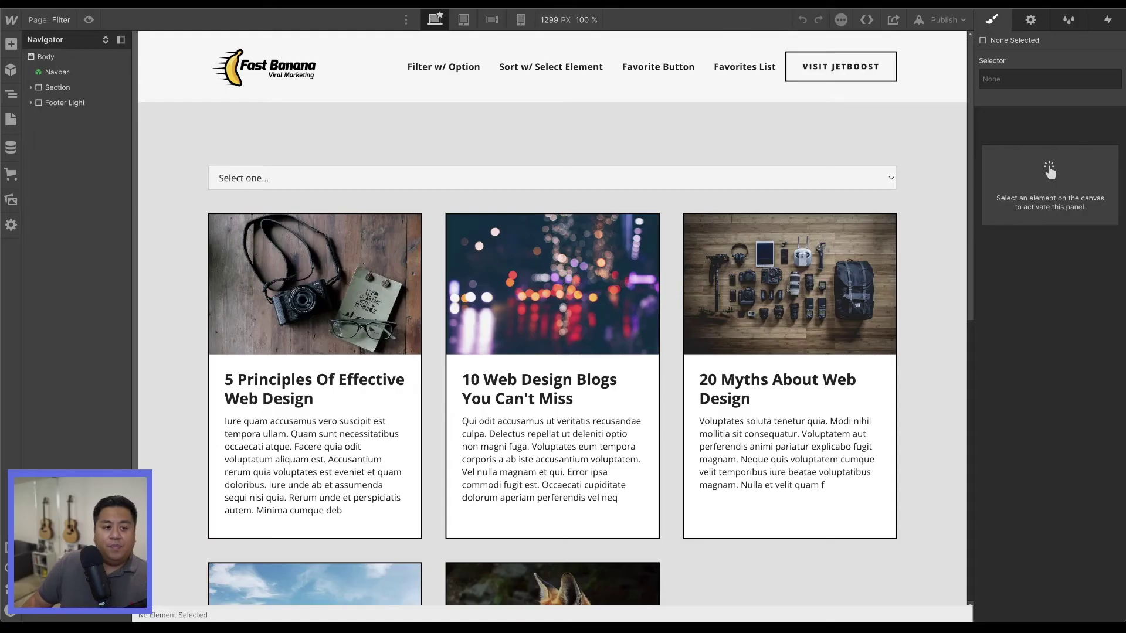
click(433, 381)
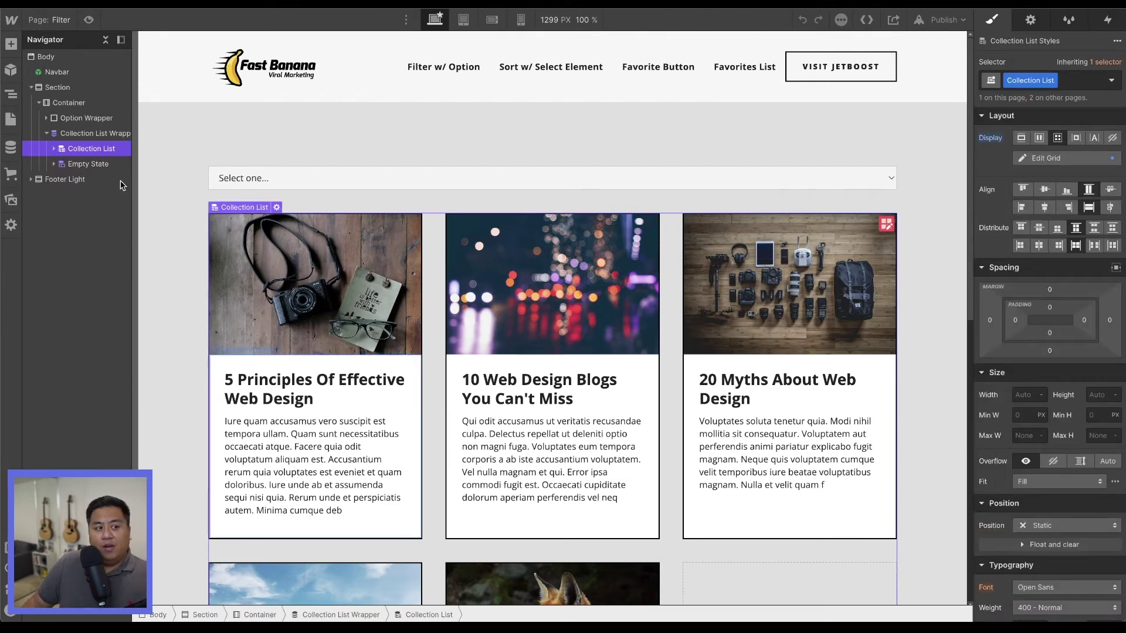
click(79, 132)
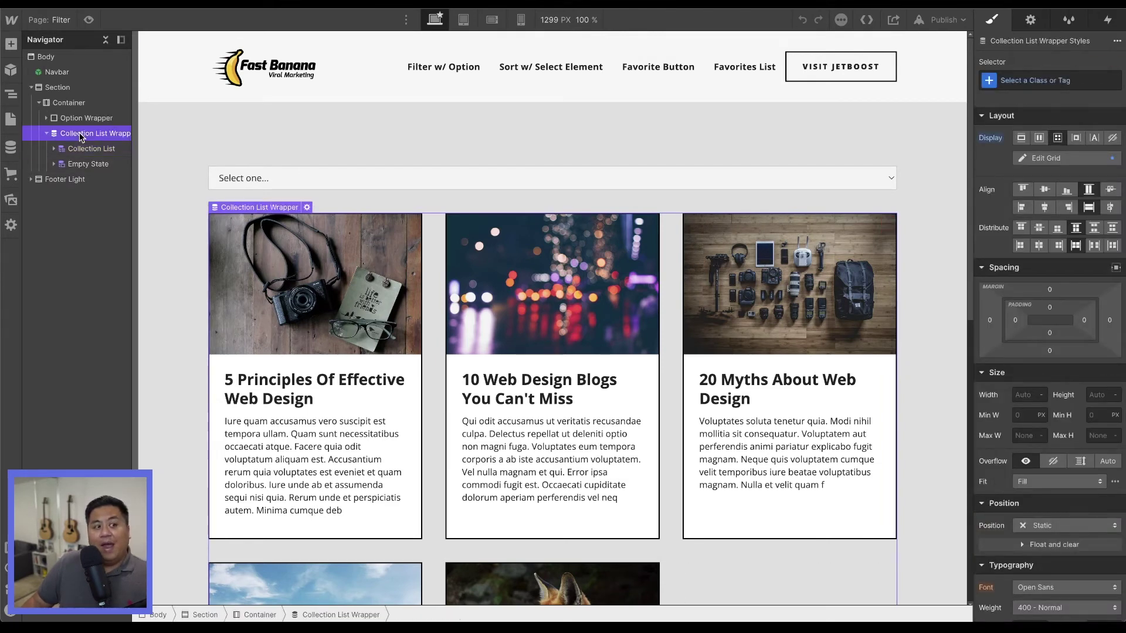
click(1010, 82)
key(ctrl+v)
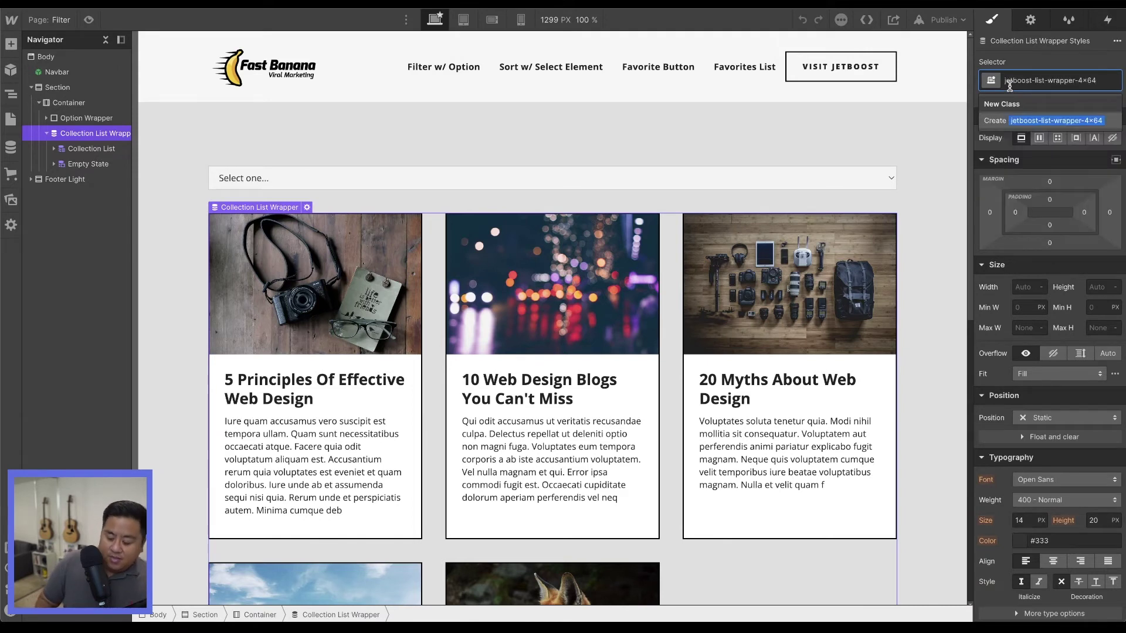
key(Return)
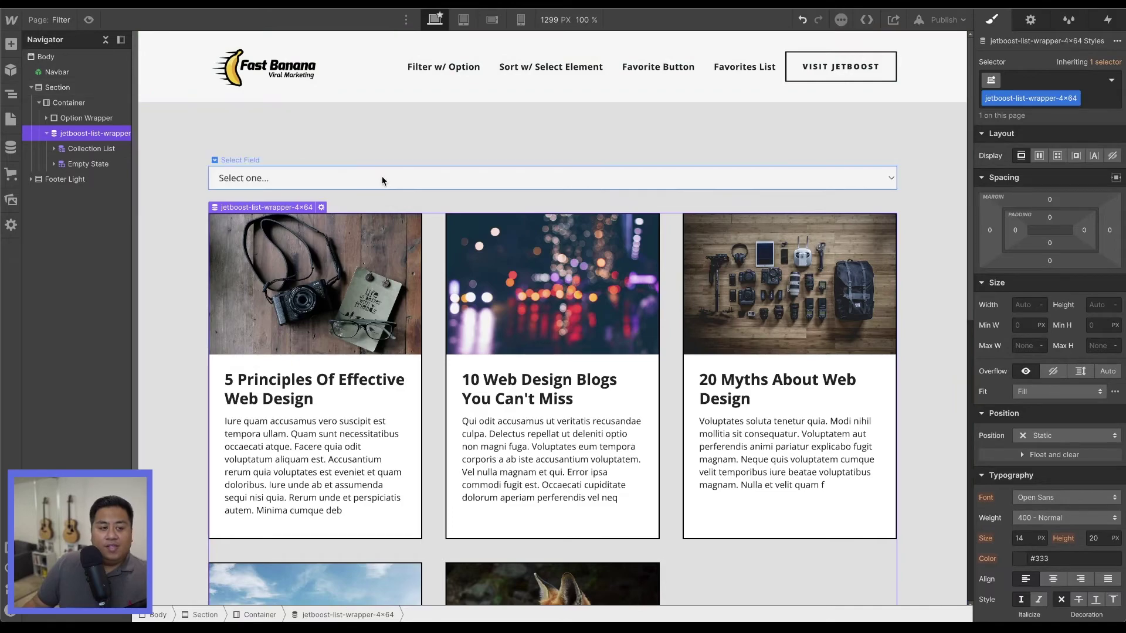
key(alt+Tab)
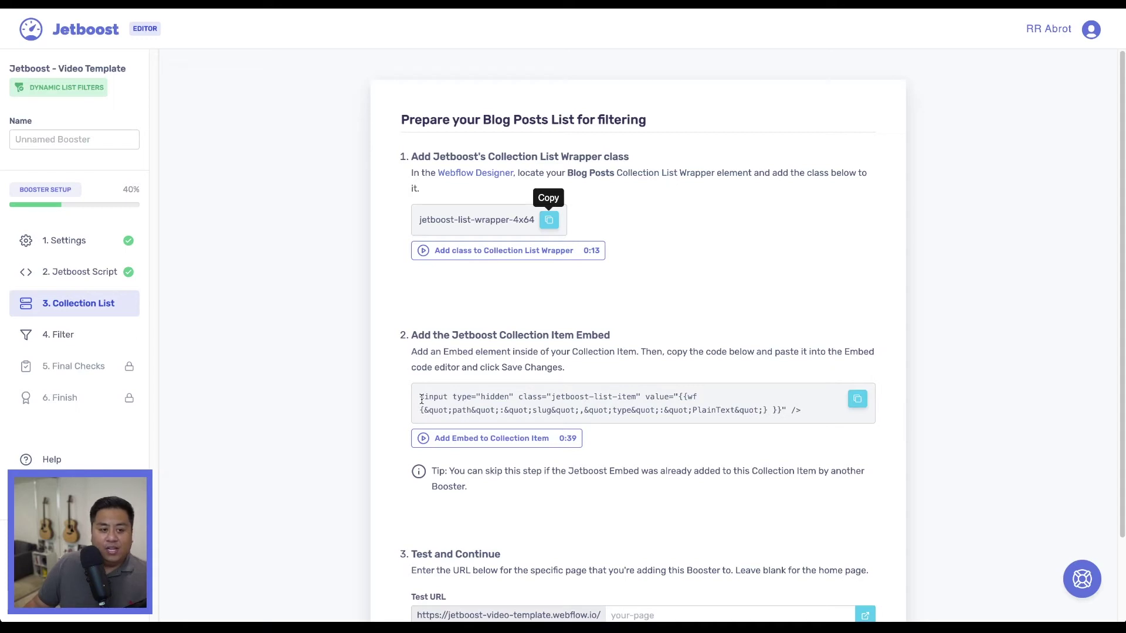
Copy the Collection Item embed code and select the blog card description paragraph in Webflow
click(859, 401)
key(ctrl+Tab)
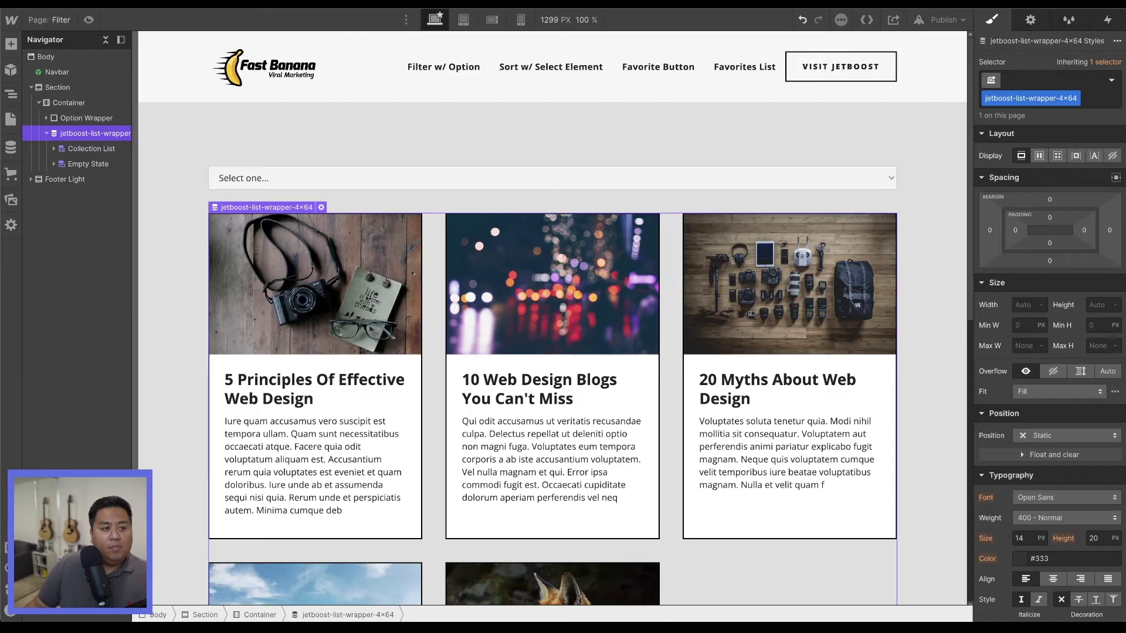
click(259, 483)
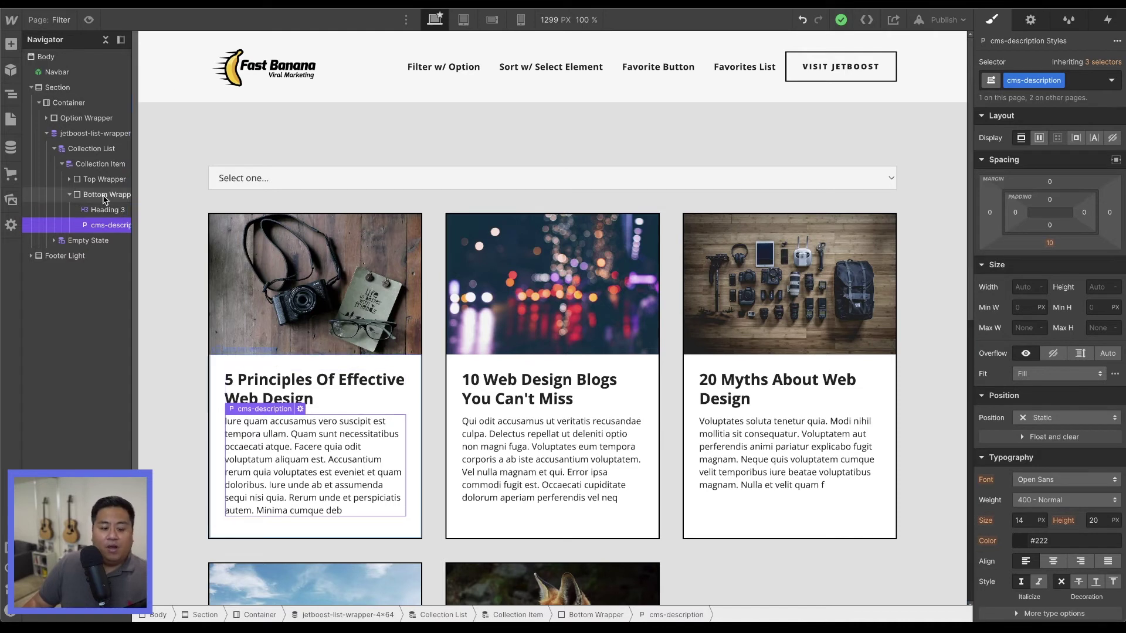
Add an HTML Embed below the description and paste in the Jetboost hidden-input code
key(ctrl+e)
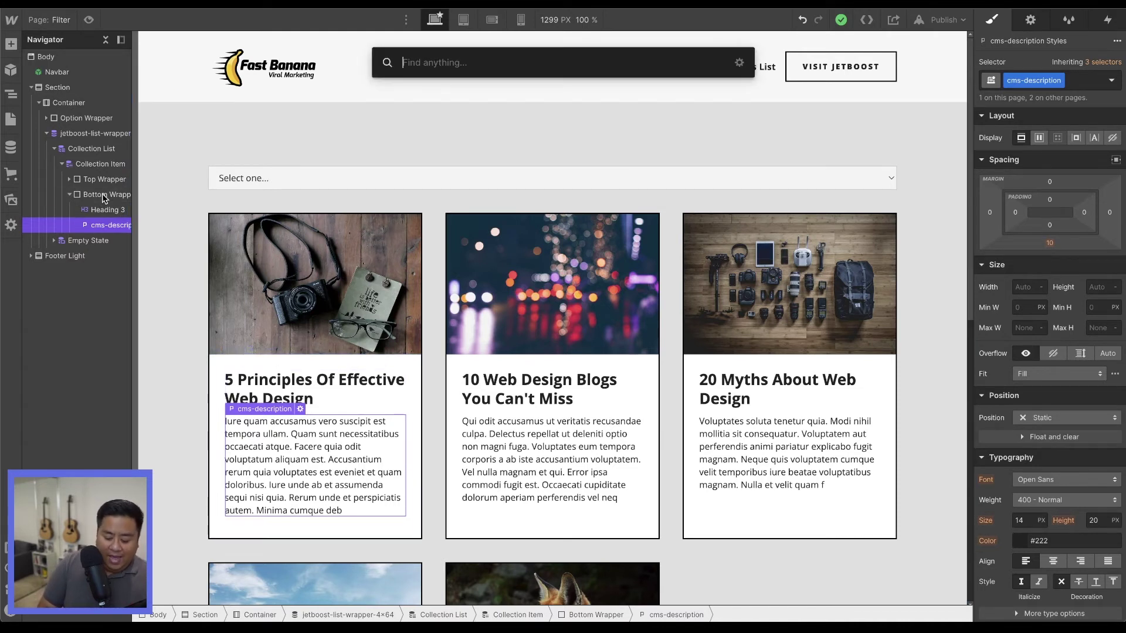
text(embe)
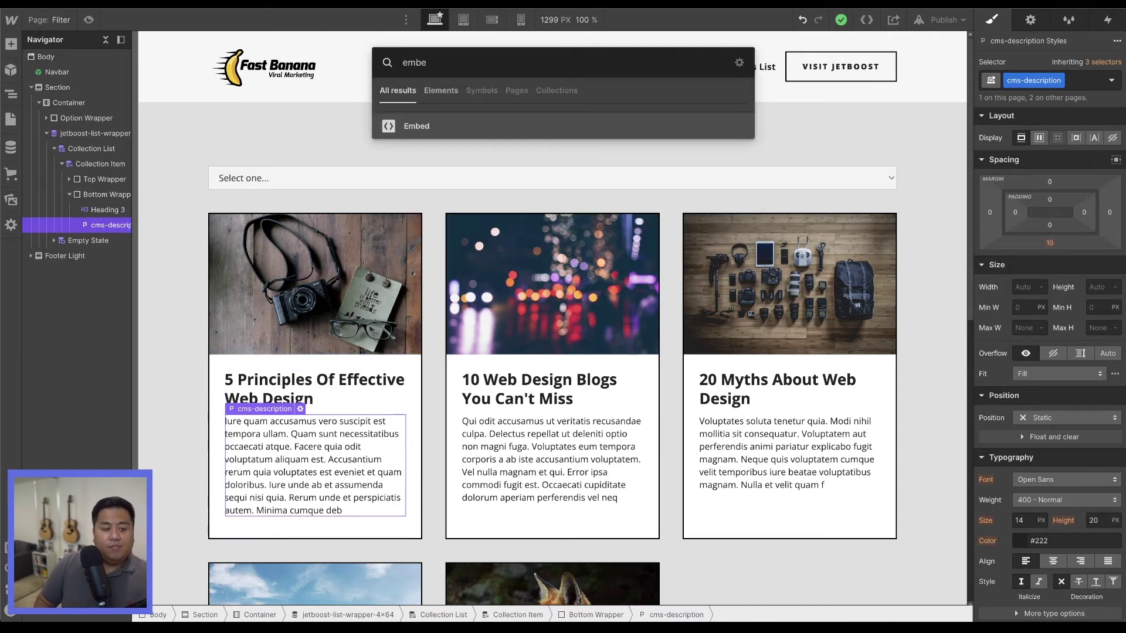
key(Return)
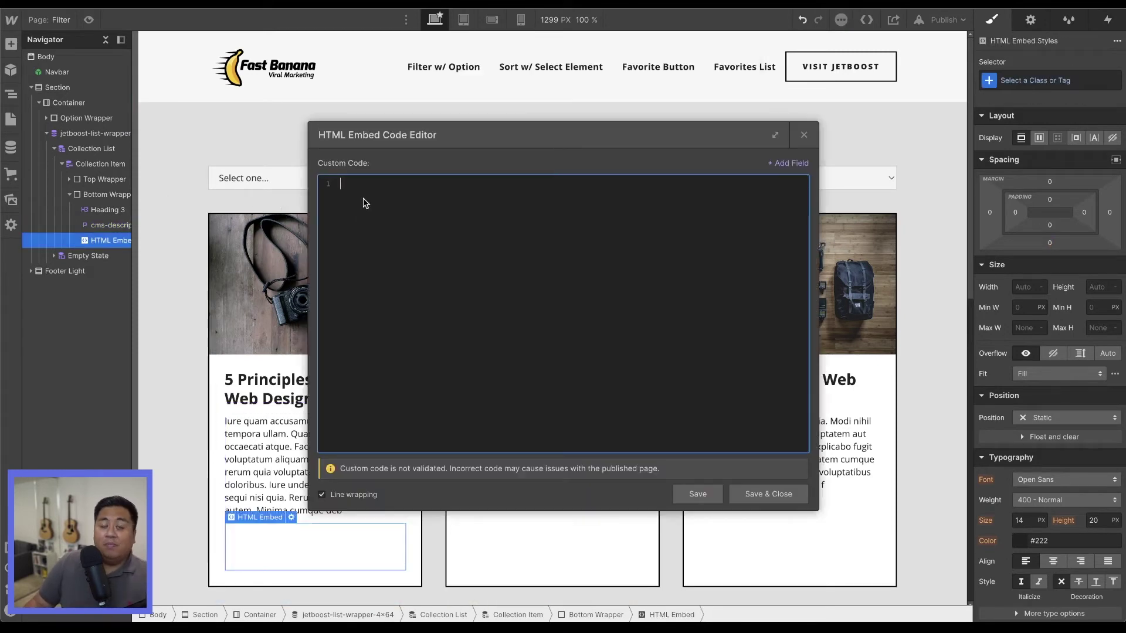
key(ctrl+v)
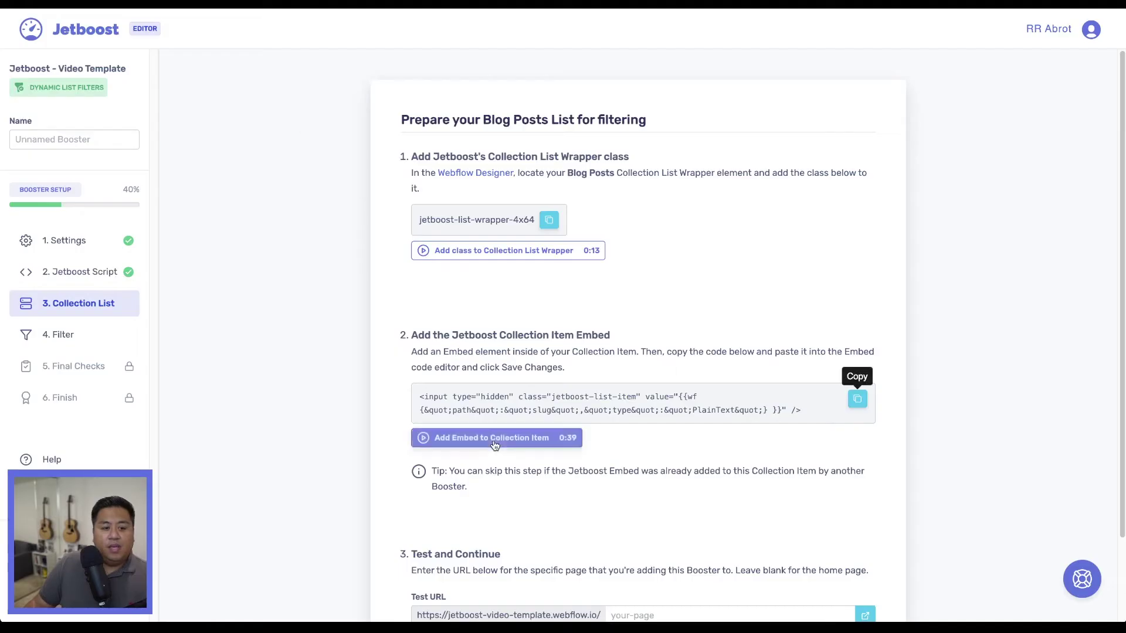
scroll(494, 445, down, 3)
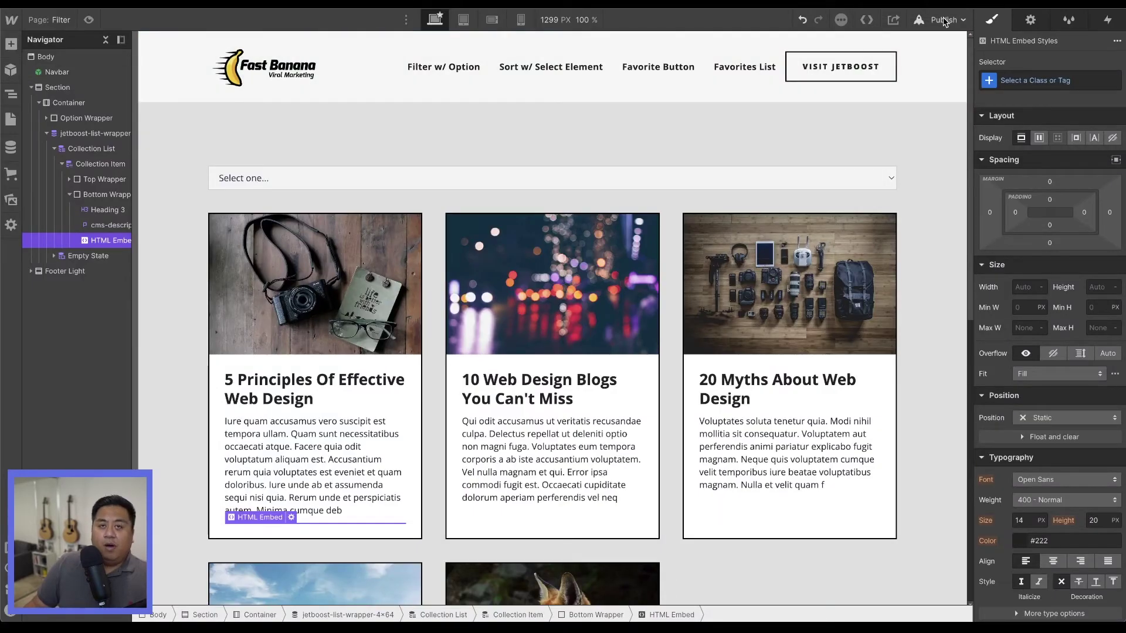
Republish the site to the selected domains with the new embed
click(944, 22)
click(902, 214)
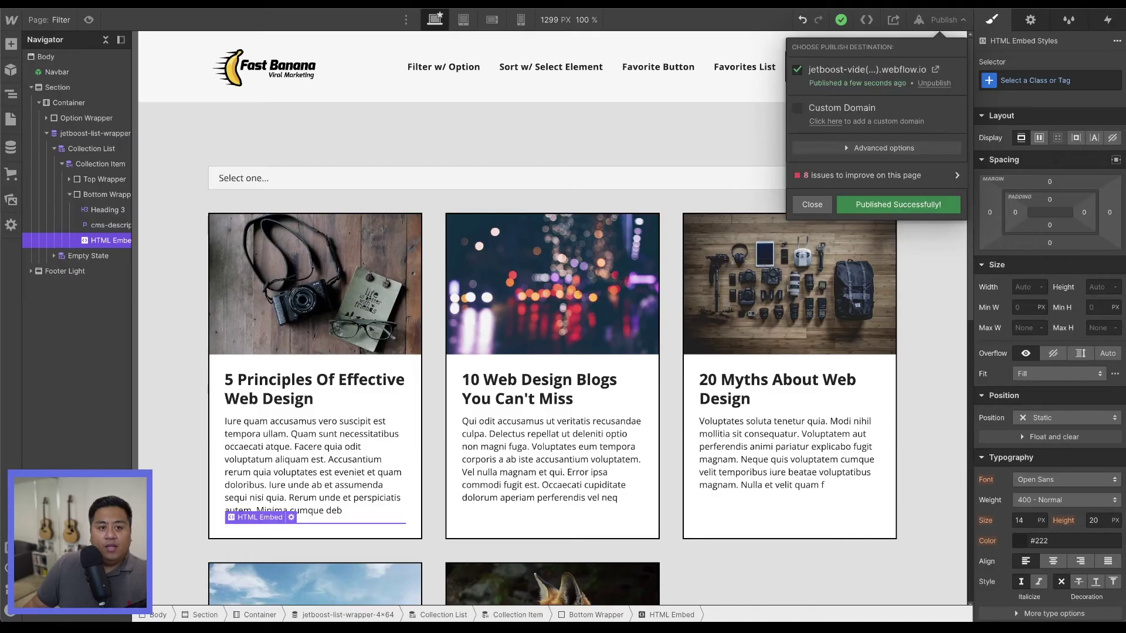
click(11, 129)
Check the Filter page's URL in its settings, then pass Jetboost's collection-list test
click(10, 120)
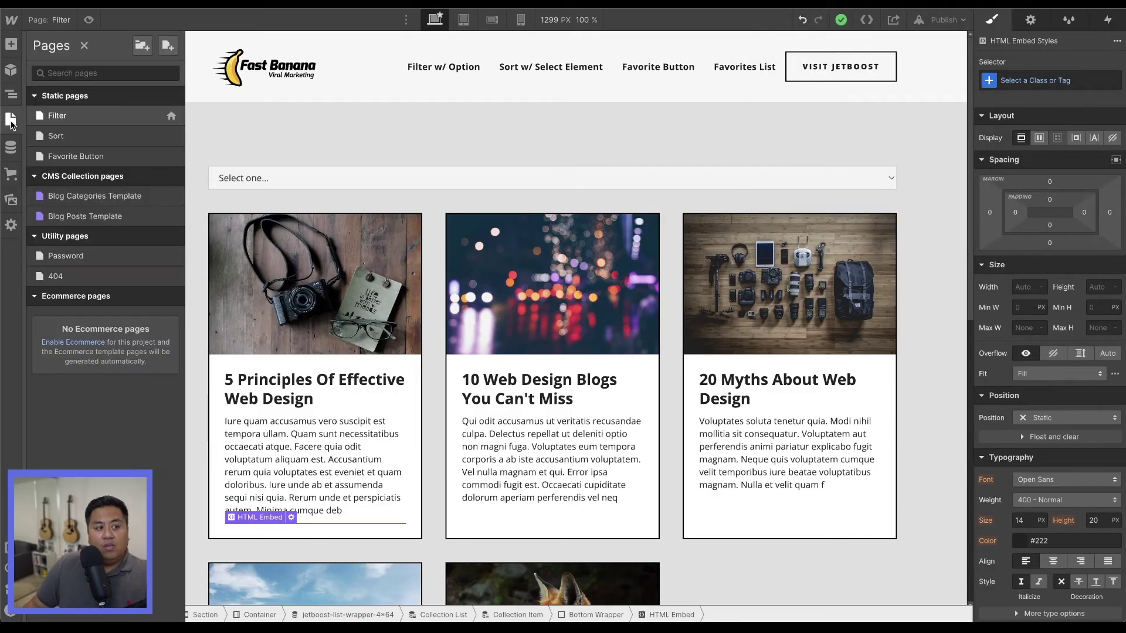
click(172, 116)
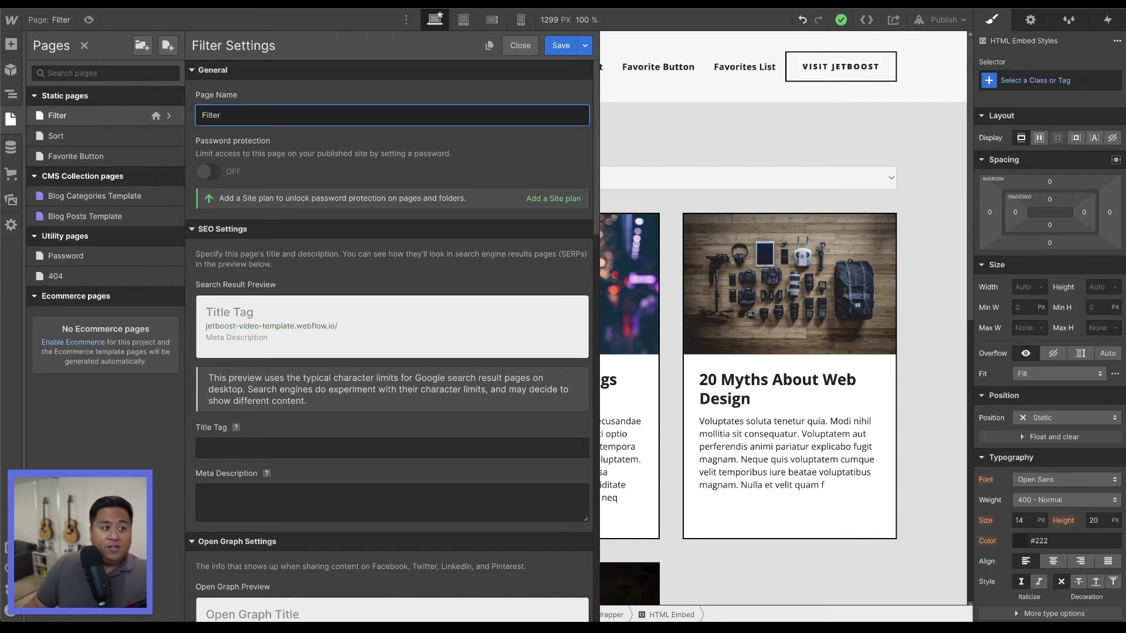
key(alt+Tab)
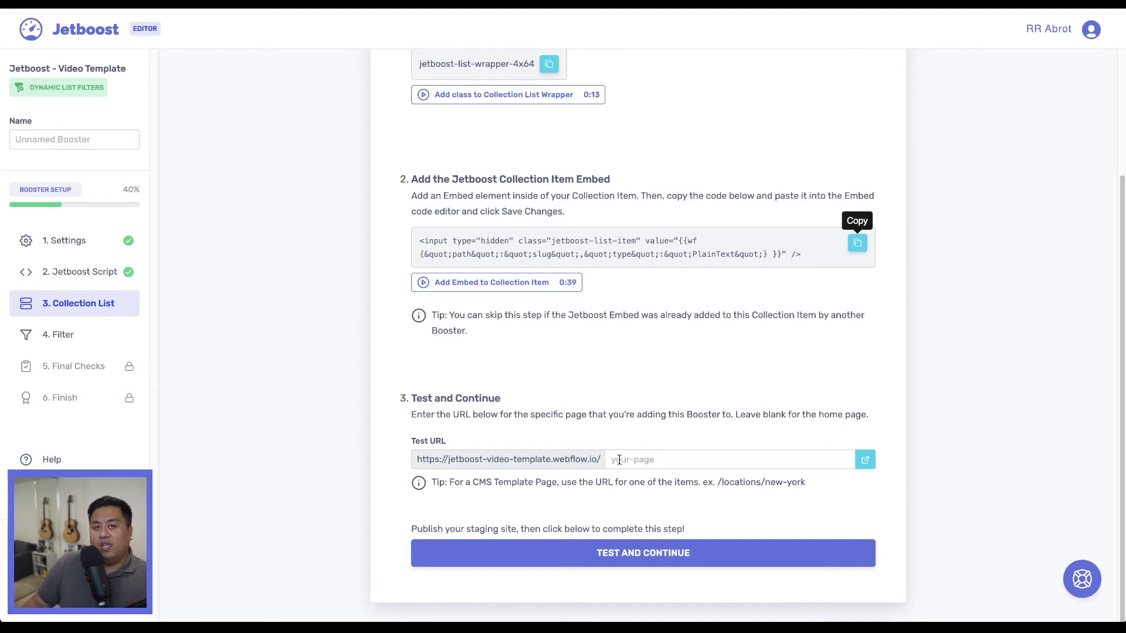
click(656, 560)
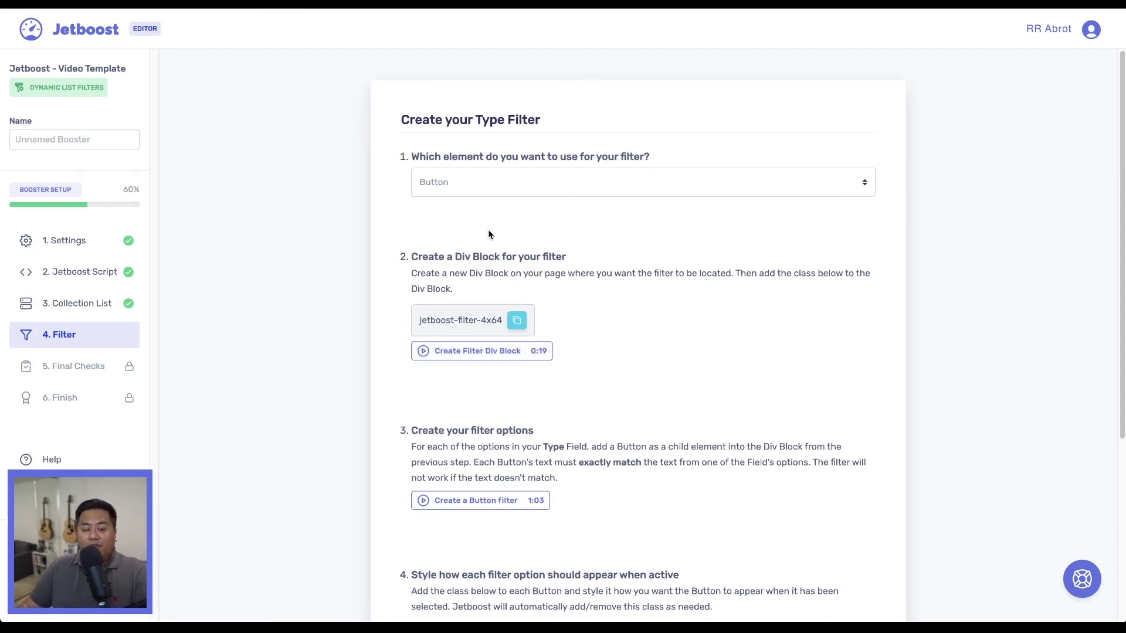
Choose Select as the Jetboost Type filter's element type
click(469, 185)
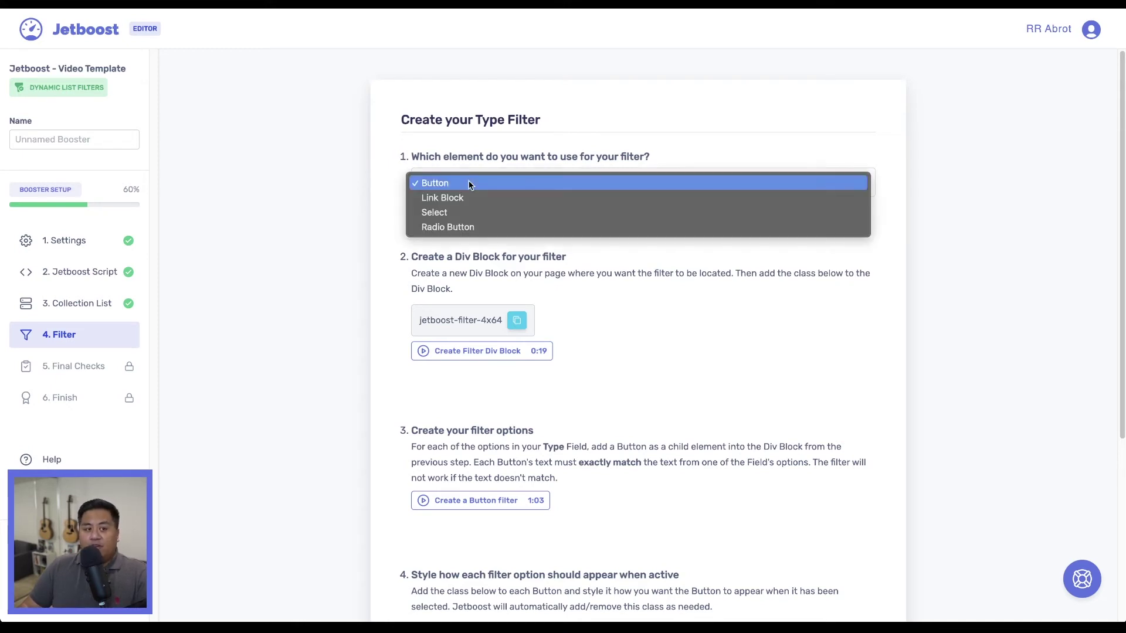
click(474, 211)
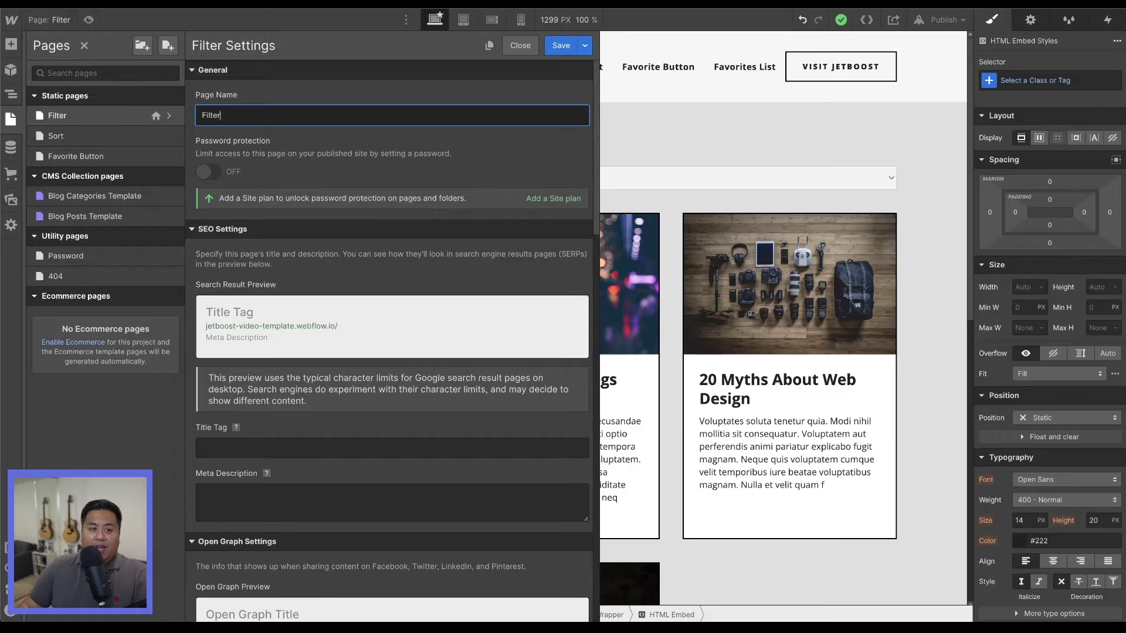
click(617, 177)
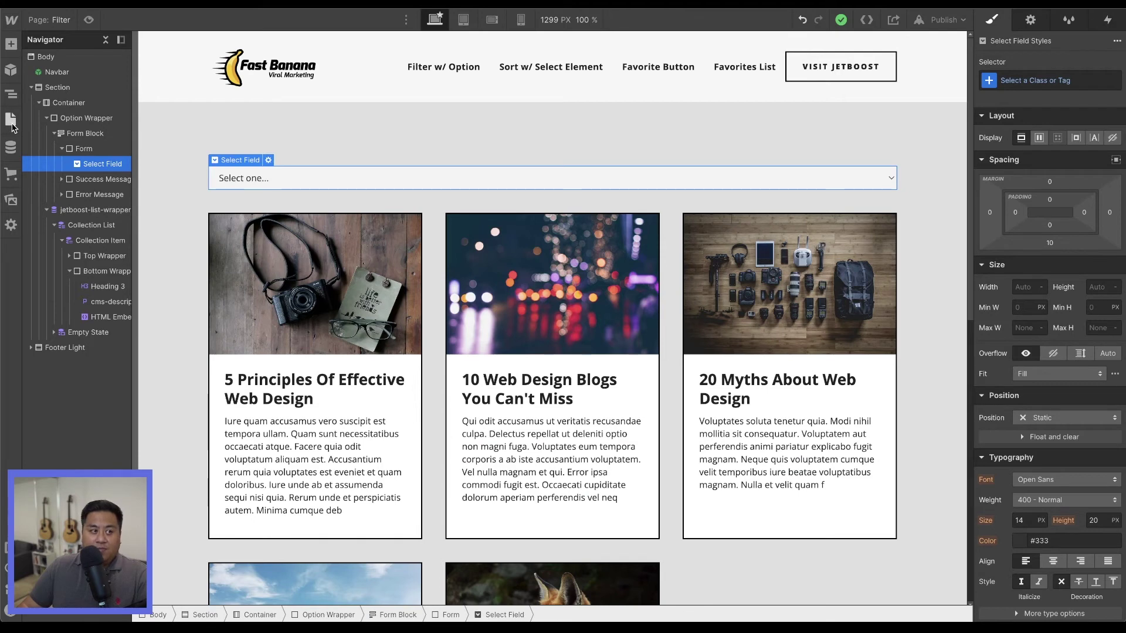
Add a Select field into the form above the blog grid
click(10, 44)
scroll(79, 207, down, 8)
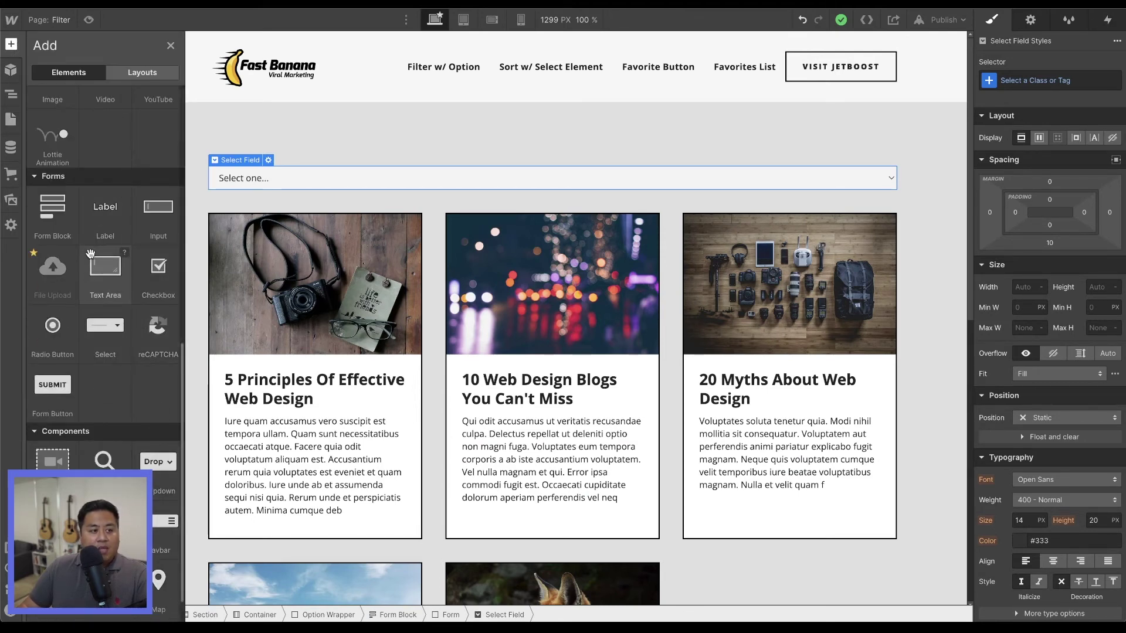
drag(106, 339, 321, 180)
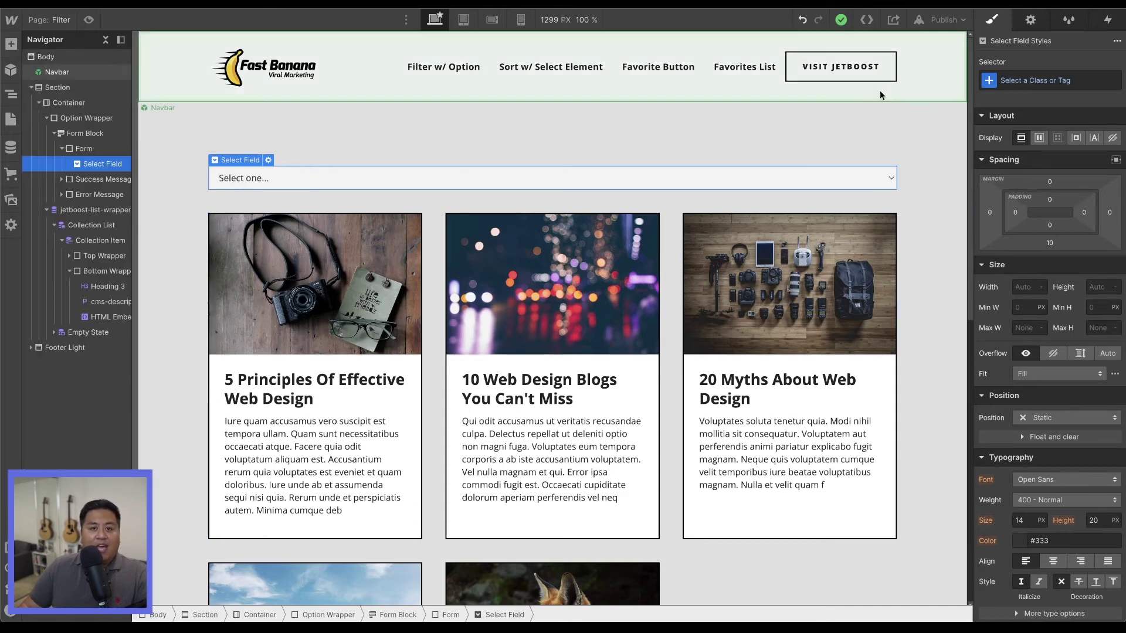
click(1031, 20)
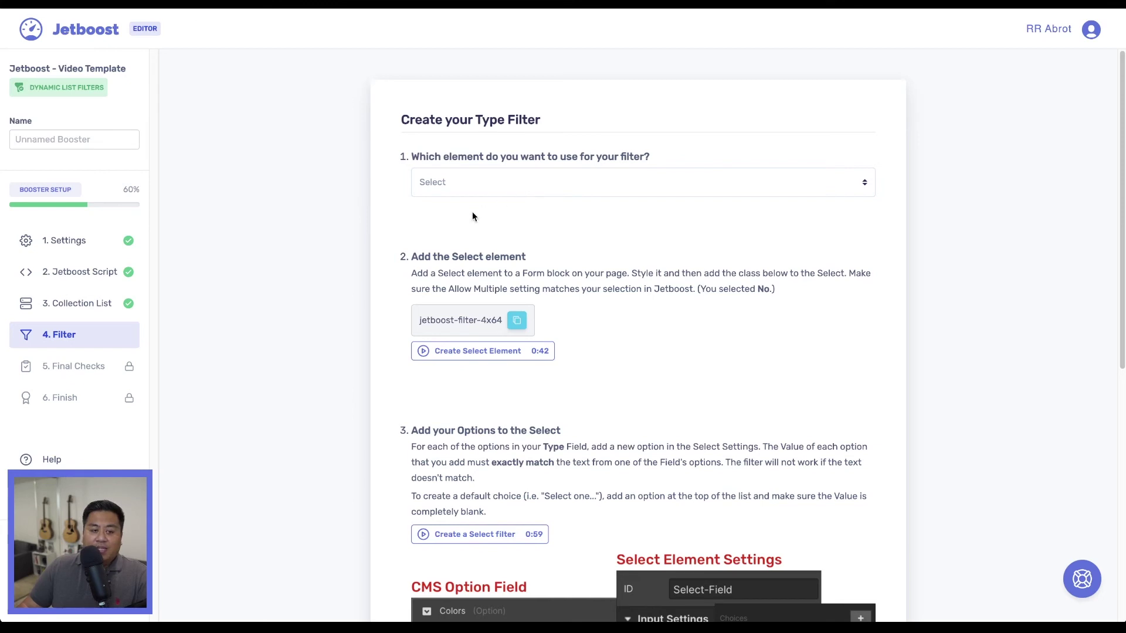
Copy jetboost-filter-4x64 from Jetboost and apply it as the Select field's class
click(519, 325)
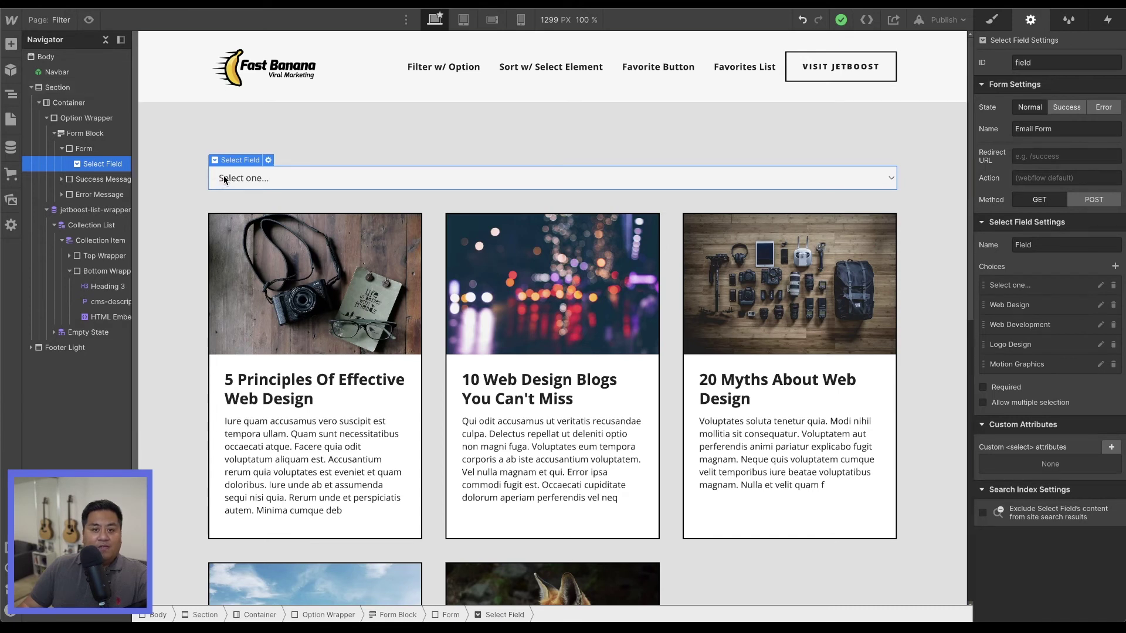
click(993, 22)
click(1031, 81)
key(ctrl+v)
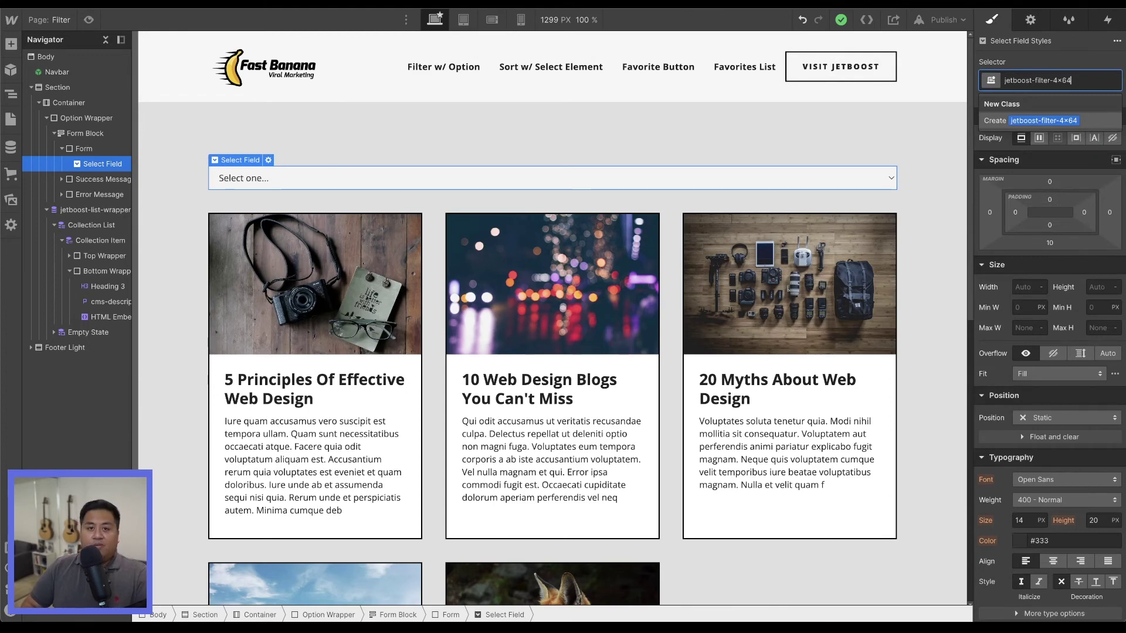
key(Return)
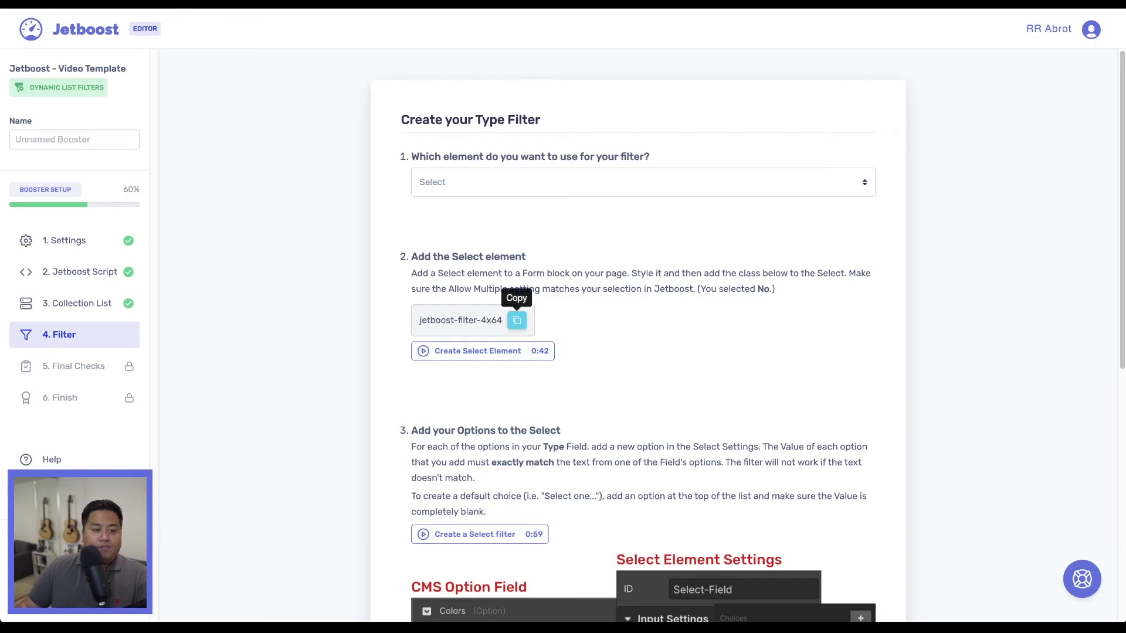
scroll(354, 412, down, 5)
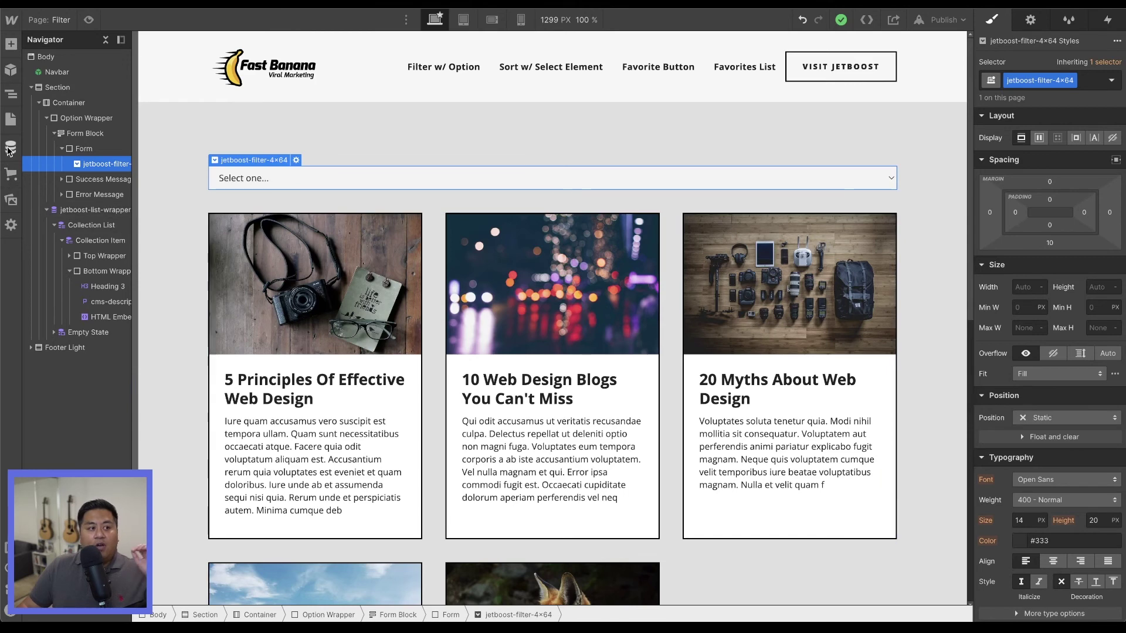
Review the Type field's options in the Blog Posts collection settings
click(10, 147)
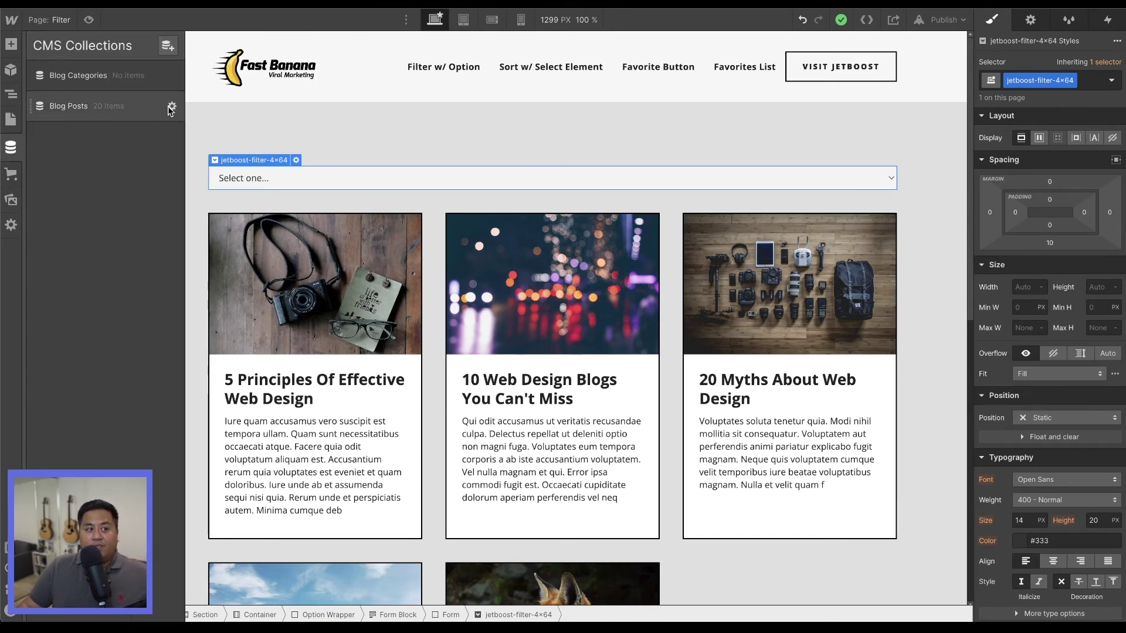
click(170, 107)
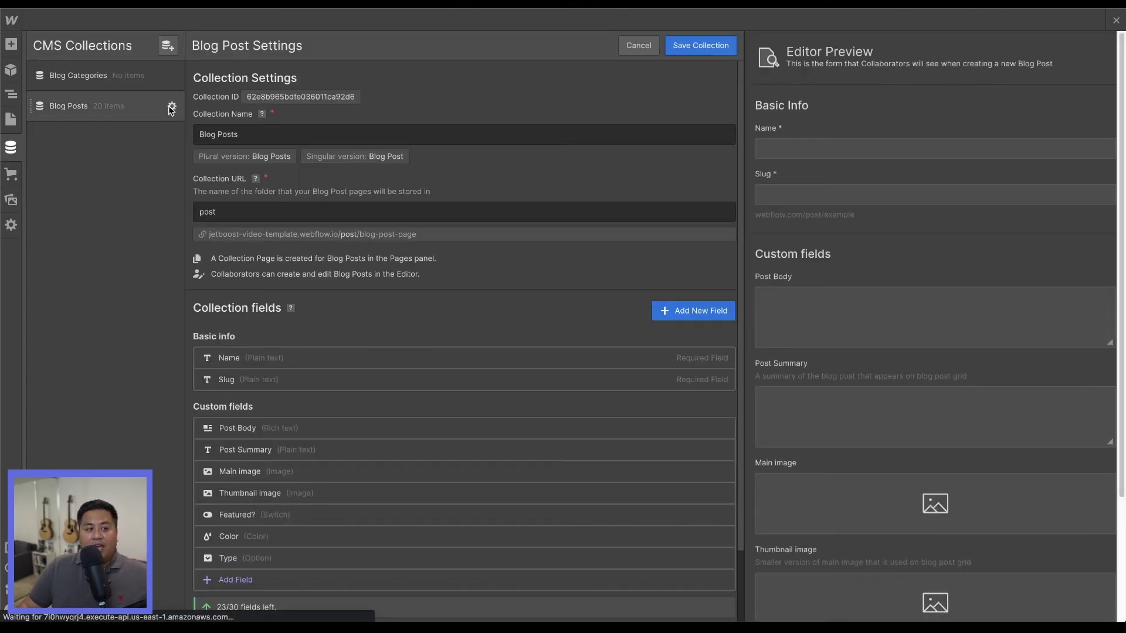
click(235, 560)
scroll(229, 499, down, 5)
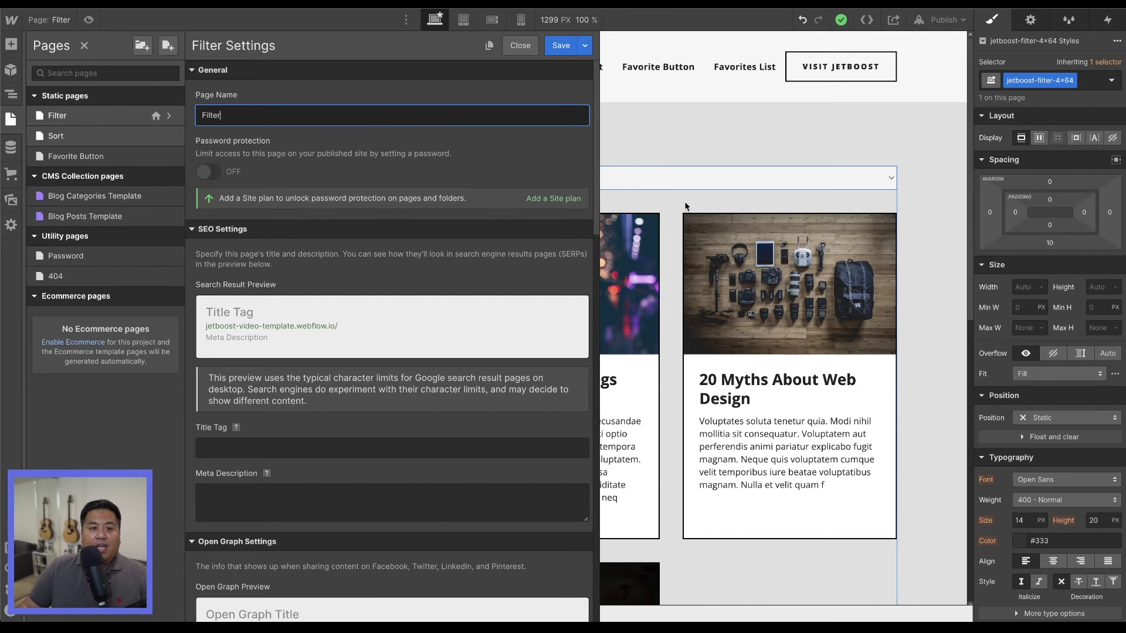
click(681, 181)
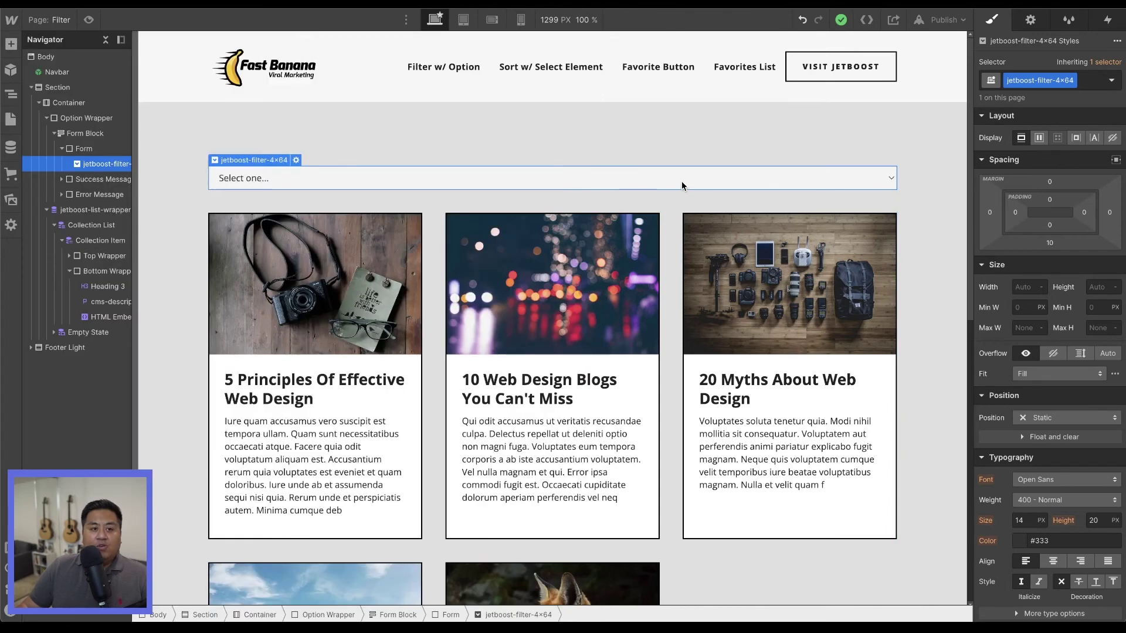
Verify the Select choices Web Design, Web Development, Logo Design and Motion Graphics
click(1031, 21)
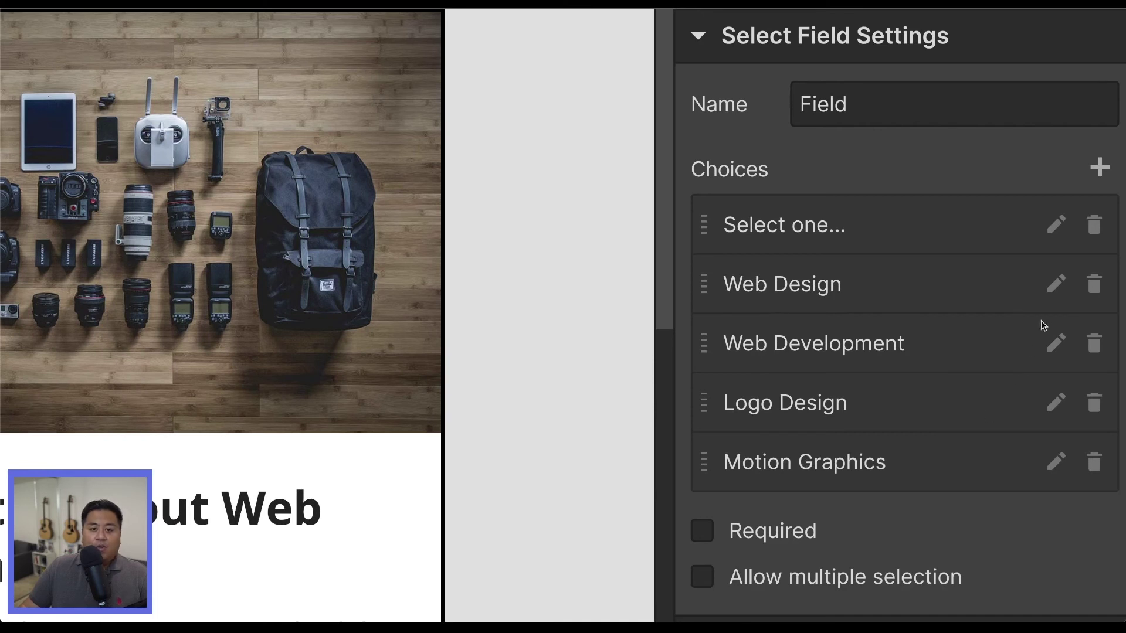
click(1058, 287)
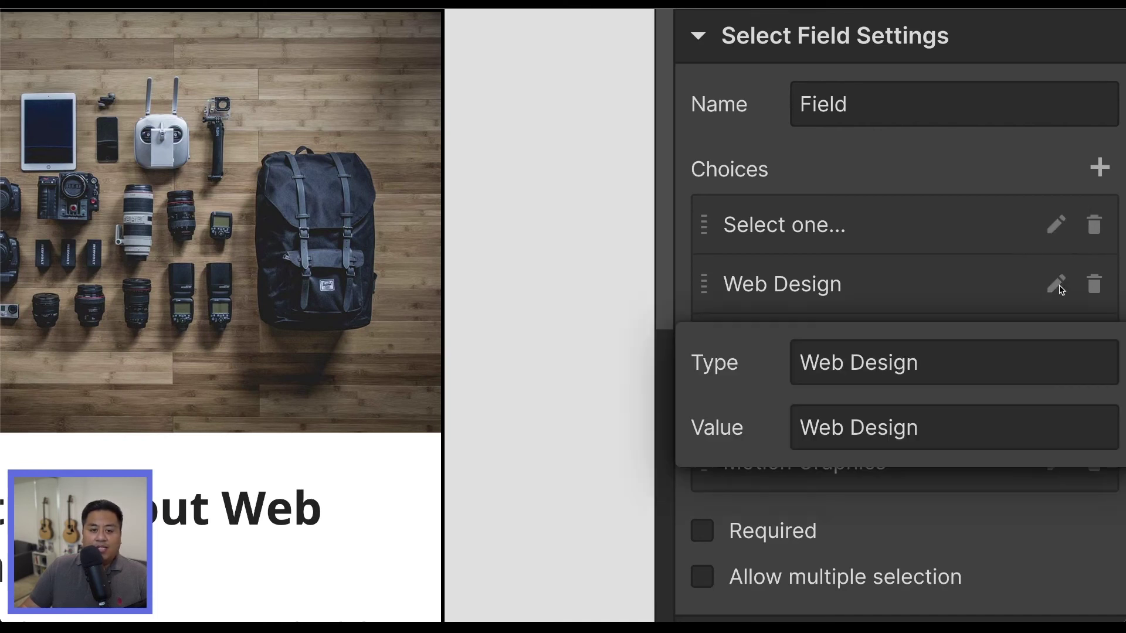
drag(991, 378, 796, 360)
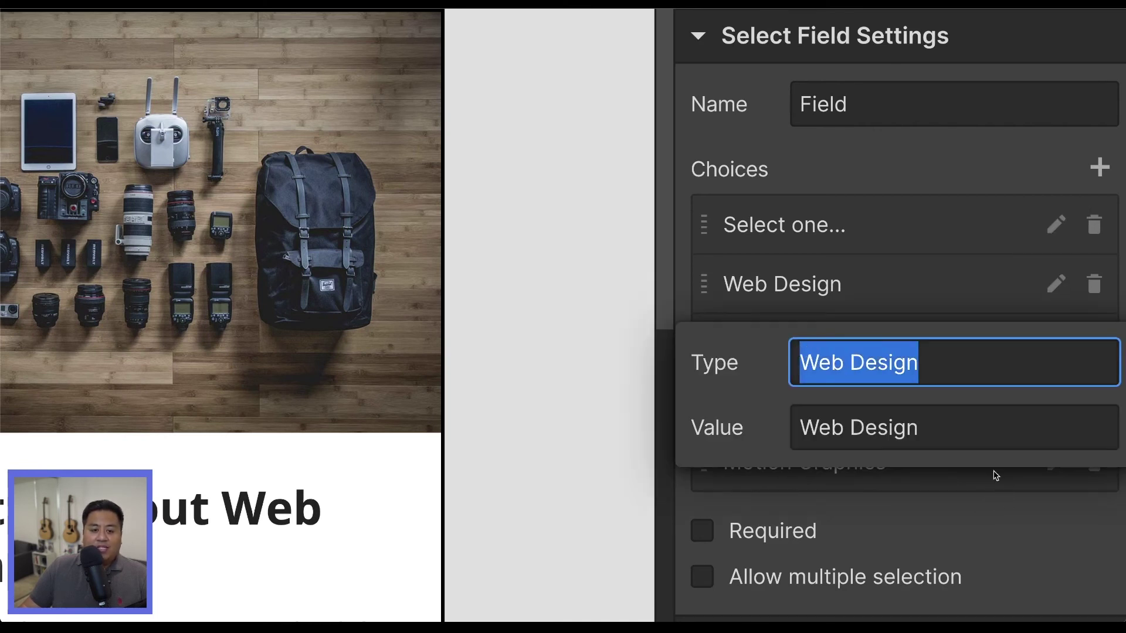
drag(966, 437, 804, 432)
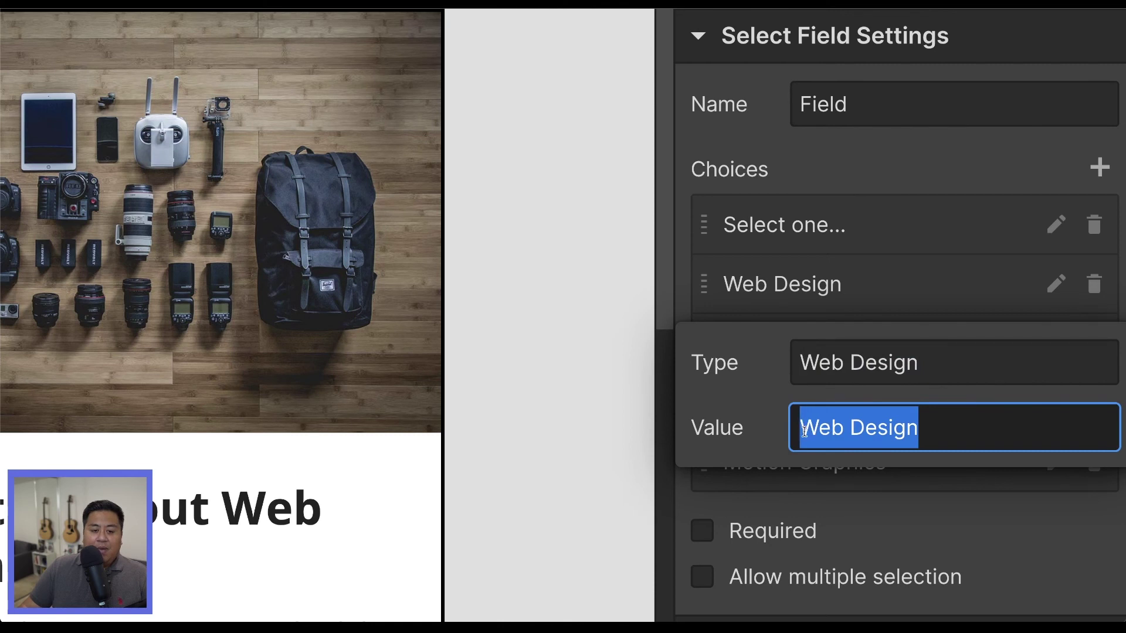
click(946, 299)
click(1064, 349)
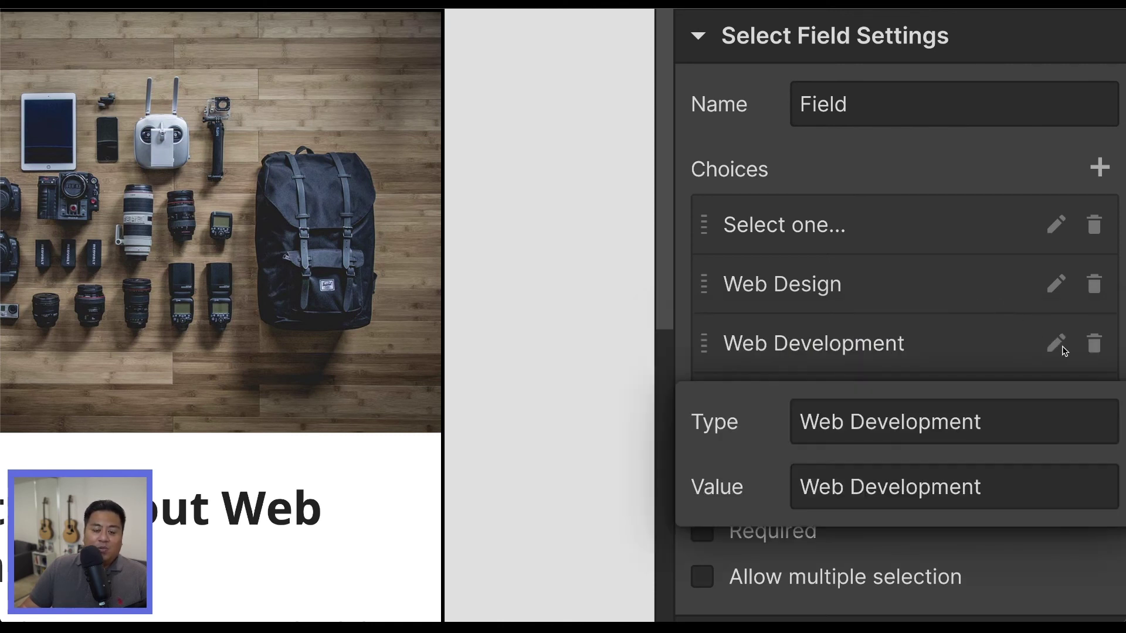
click(1061, 348)
click(1058, 402)
click(1058, 402)
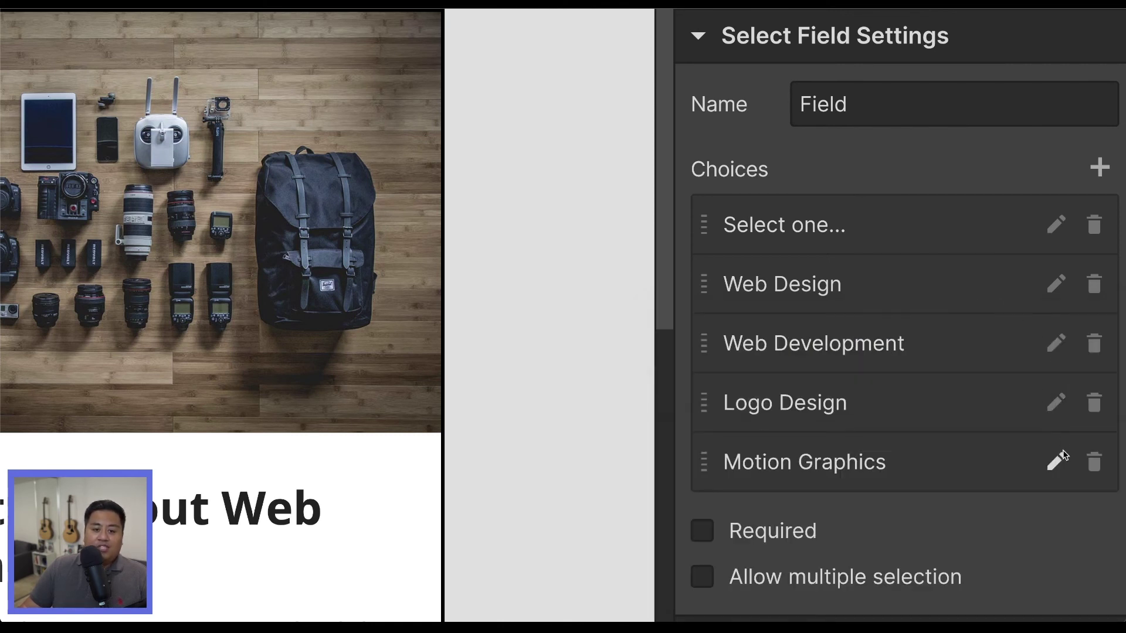
click(1056, 461)
click(1056, 461)
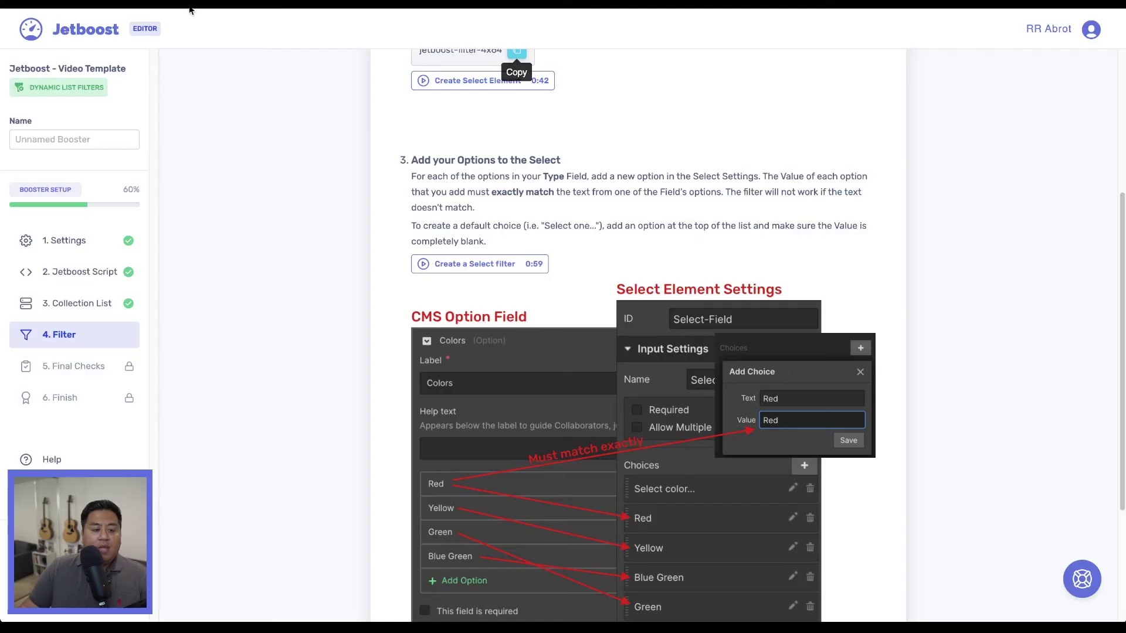
Fill the test page path and run the Jetboost filter test
scroll(402, 409, down, 5)
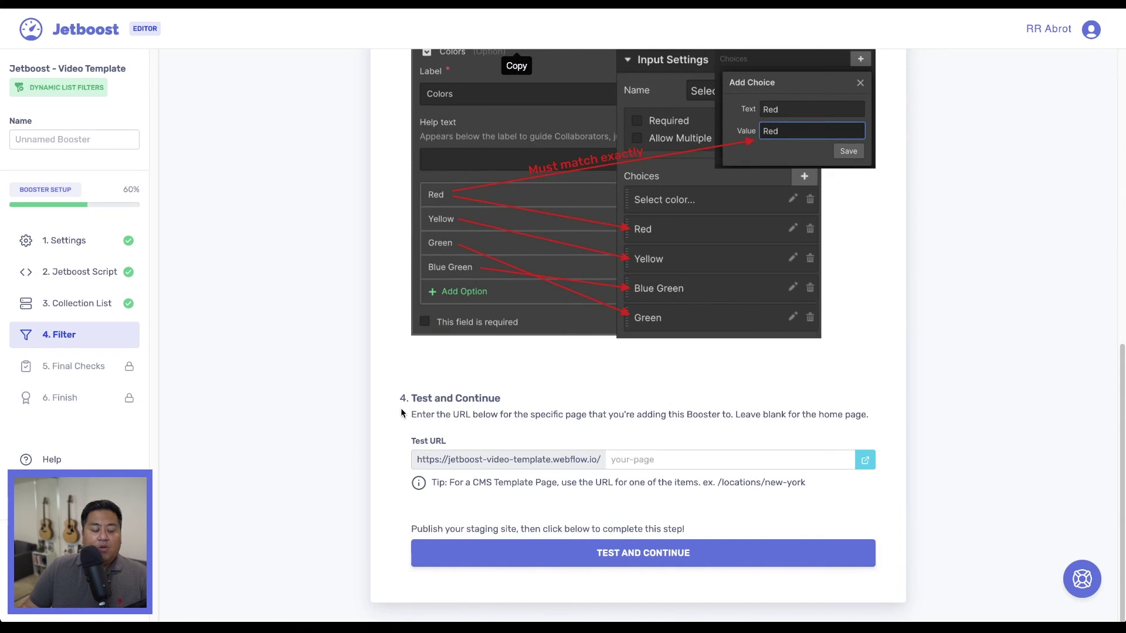
click(626, 461)
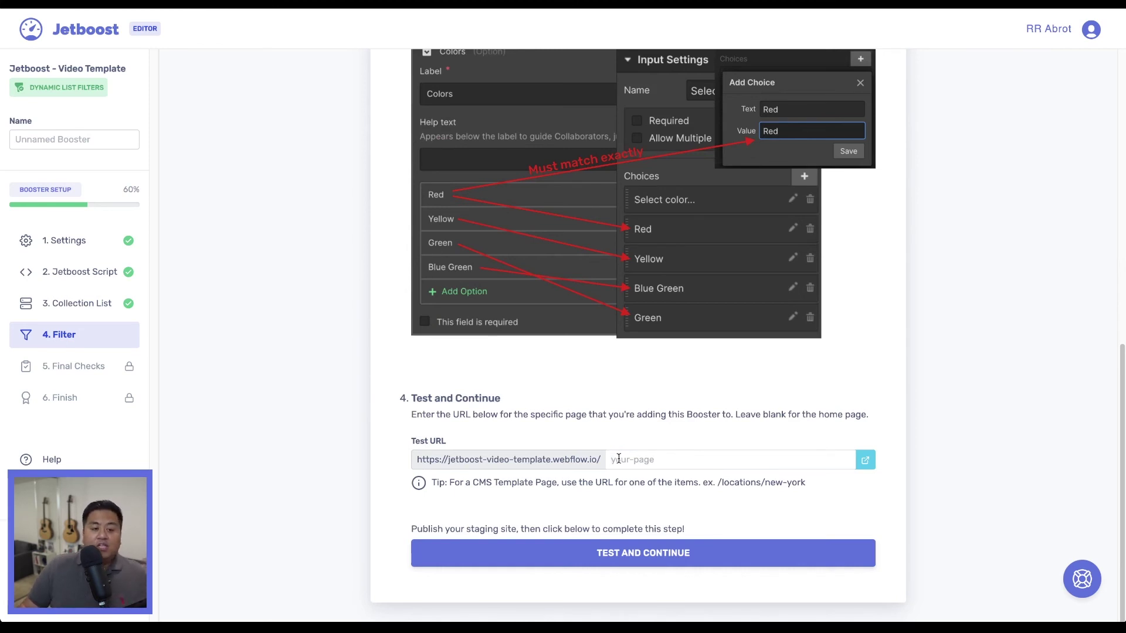
click(610, 554)
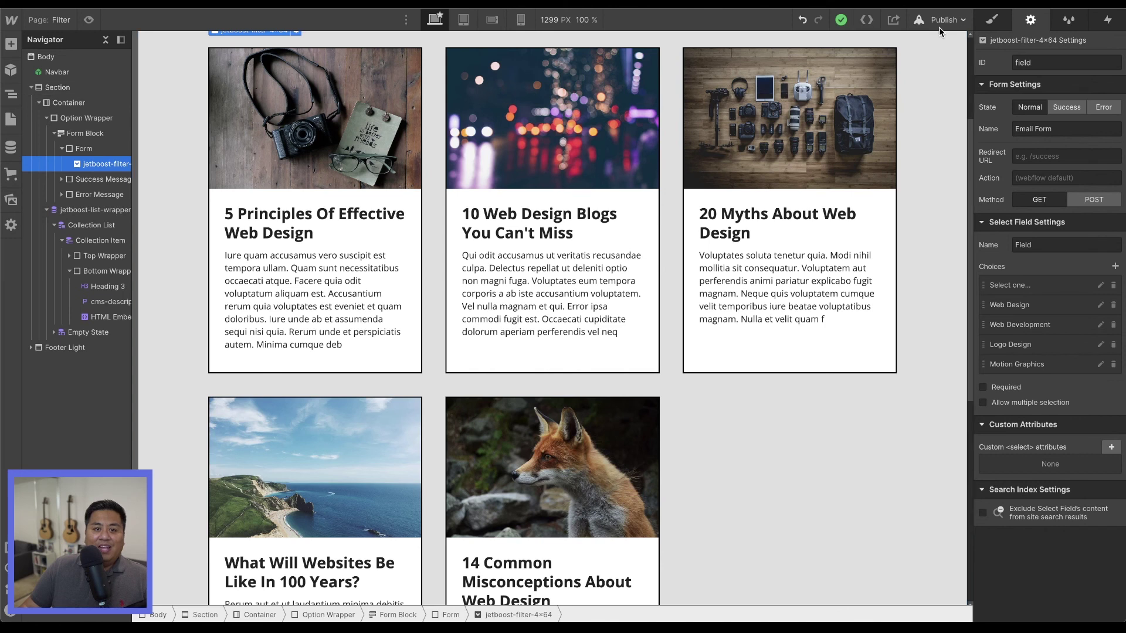
Publish the site to the domain, rerun the test, and complete the final checks
click(932, 20)
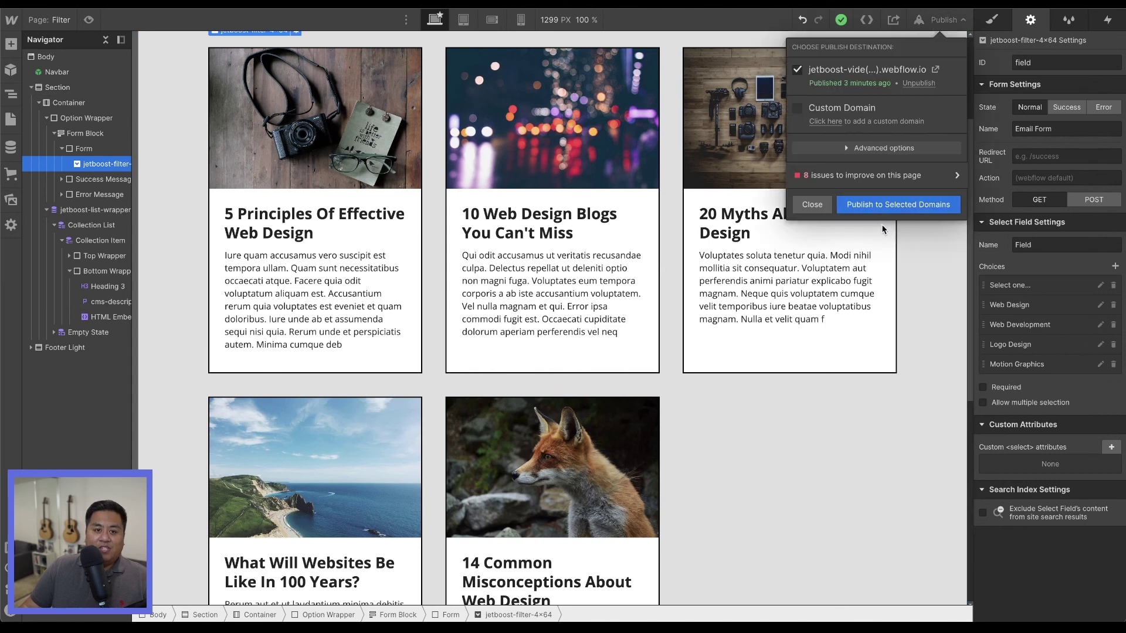
click(878, 208)
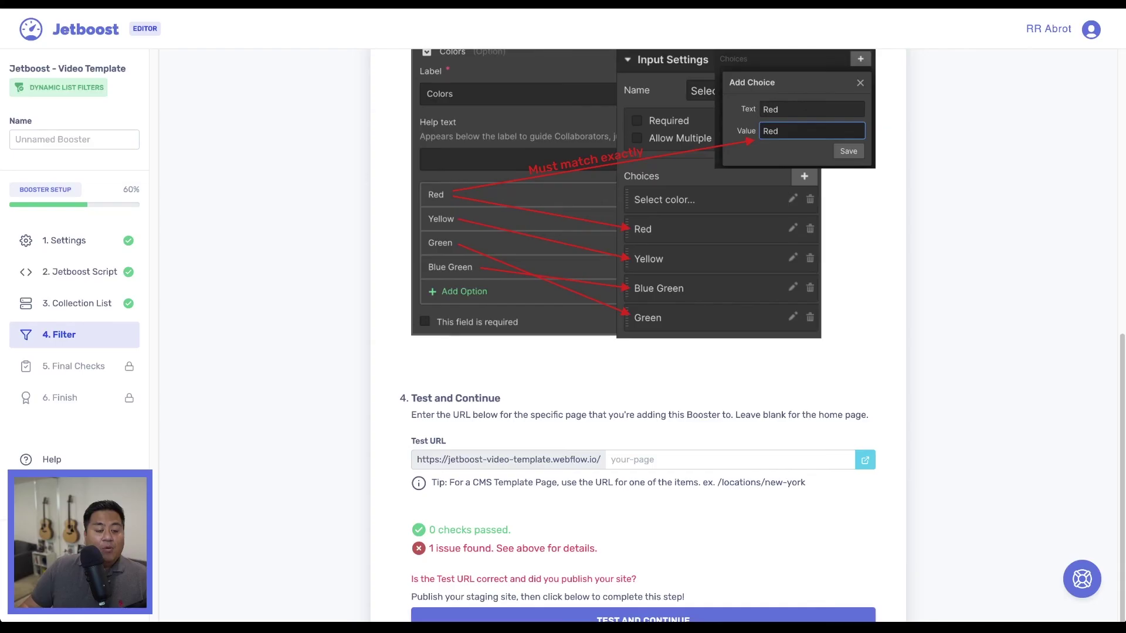
scroll(413, 513, down, 2)
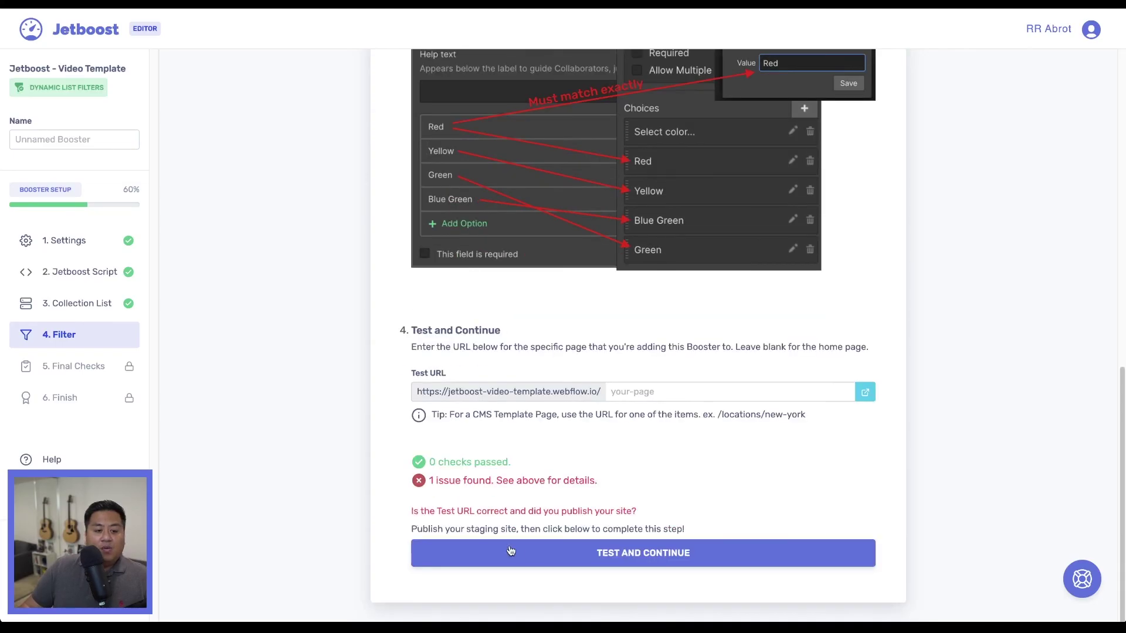
click(653, 562)
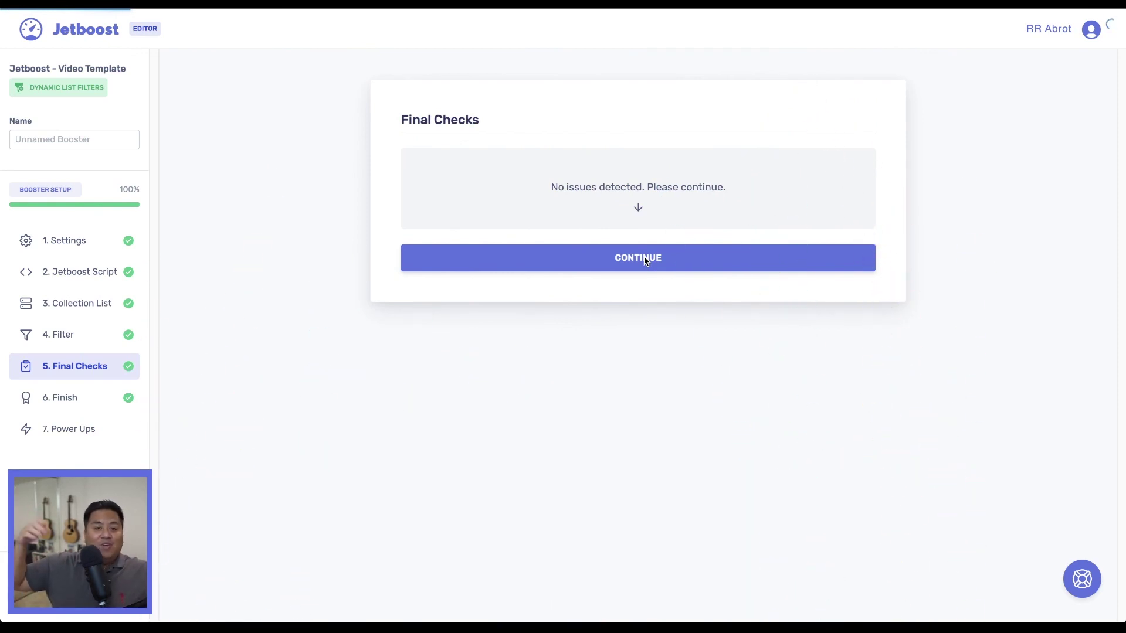
click(644, 259)
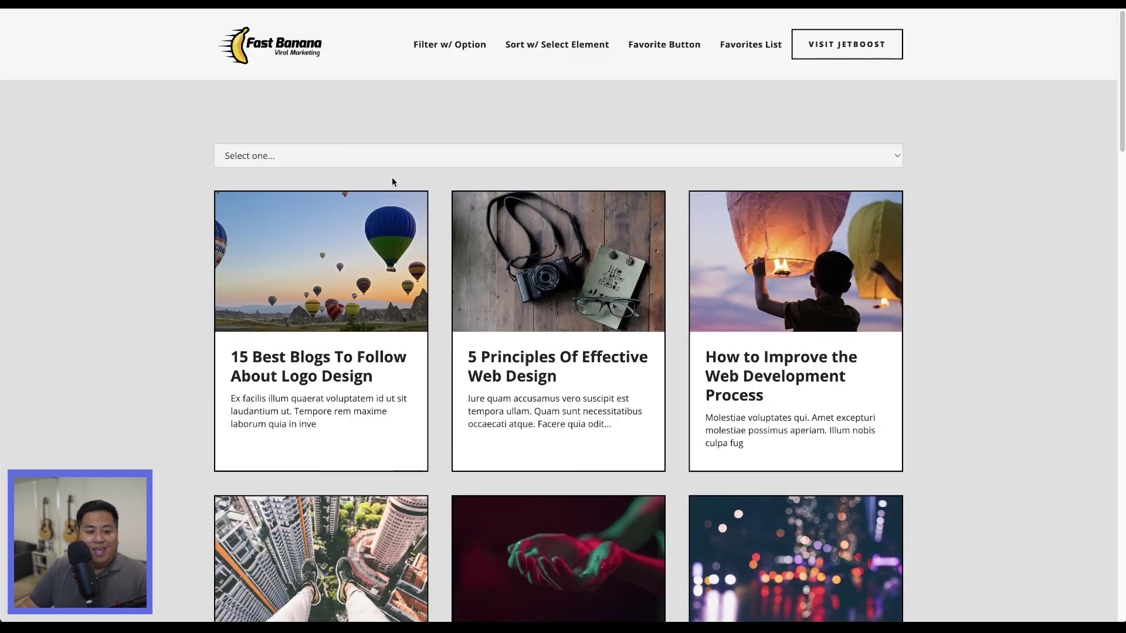
Filter the live grid by Web Design, Web Development, Logo Design, then Motion Graphics
click(386, 157)
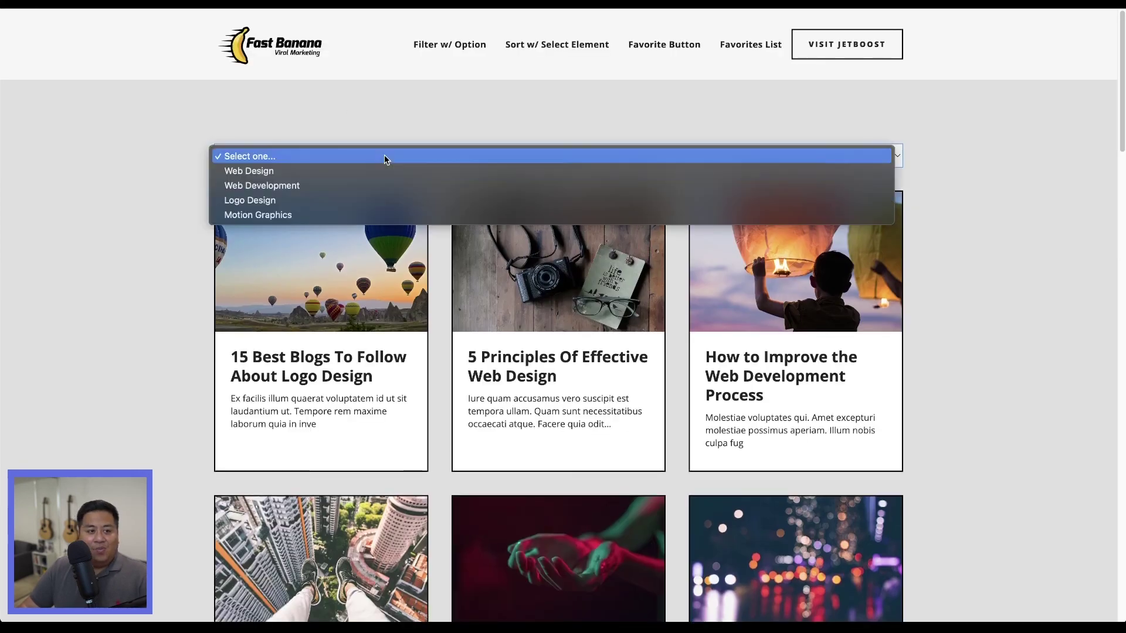
click(382, 170)
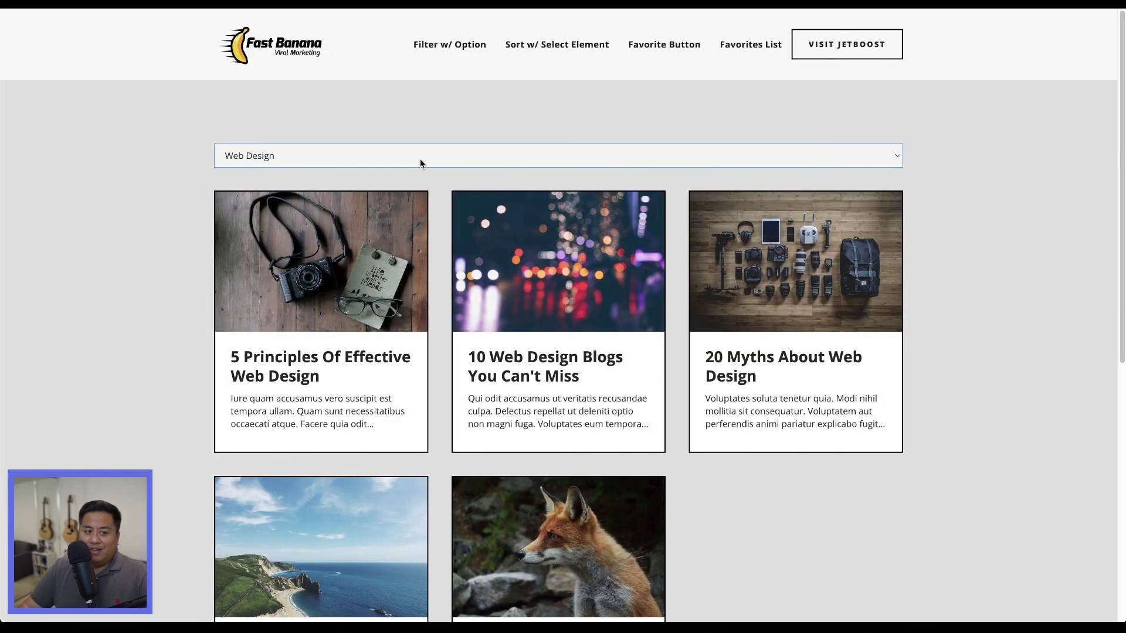
click(420, 159)
click(424, 168)
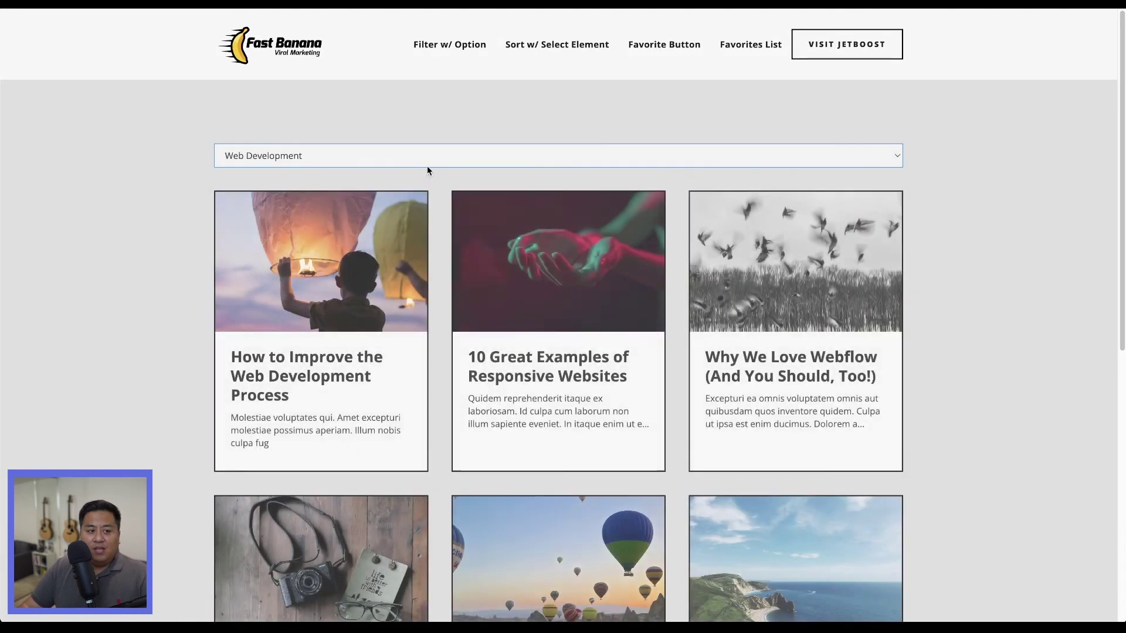
click(432, 159)
click(434, 173)
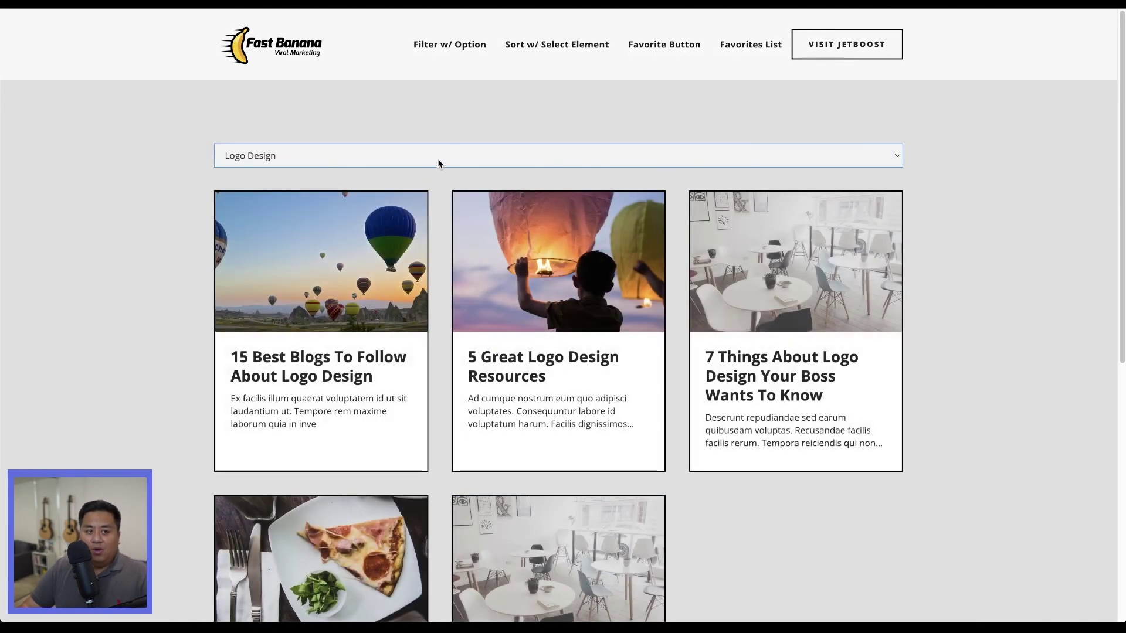
click(438, 158)
click(432, 173)
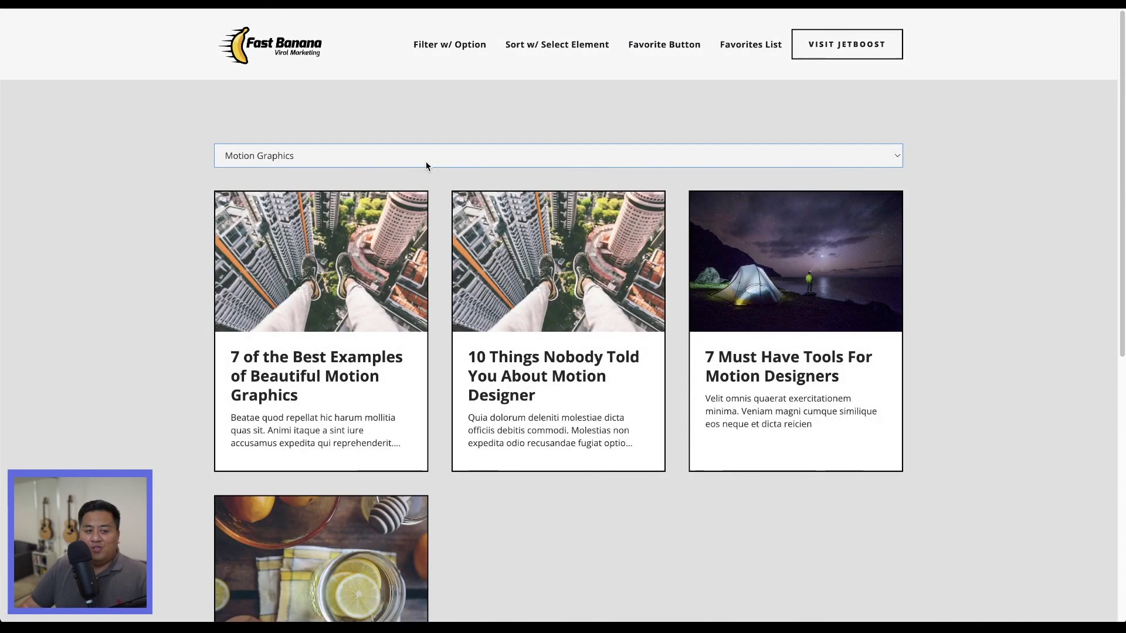